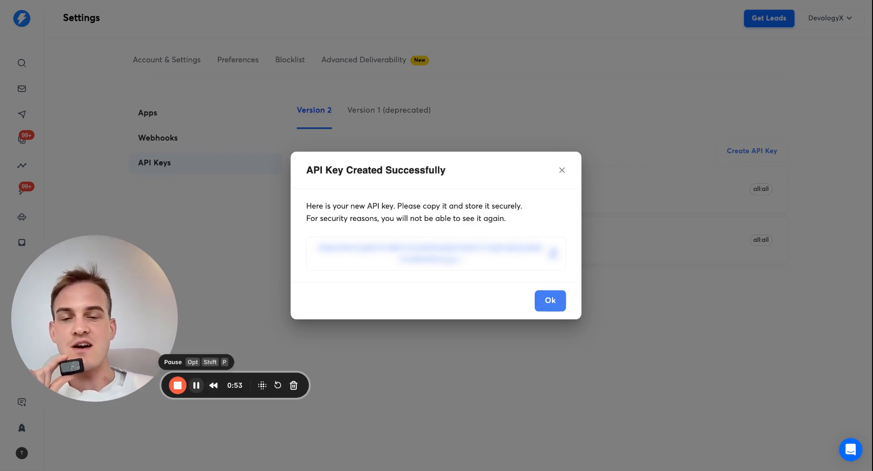
- Copy the newly created API key, switch to Clay and open the Instantly connections in the workspace settings
click(553, 253)
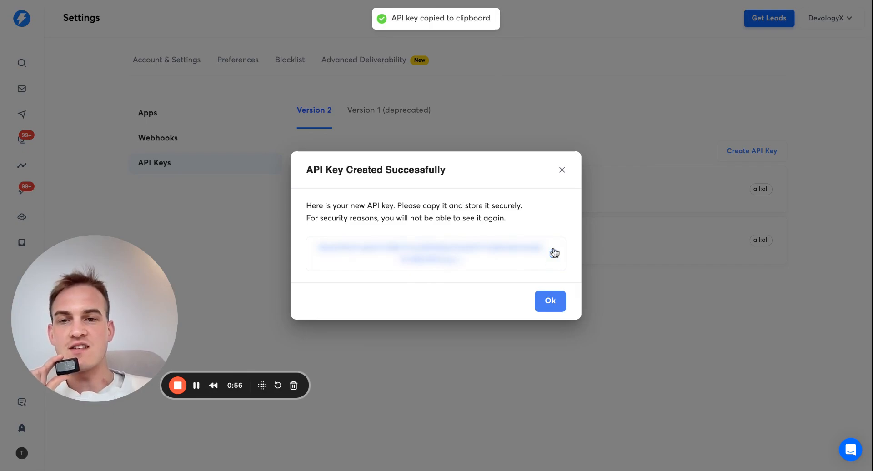
click(267, 1)
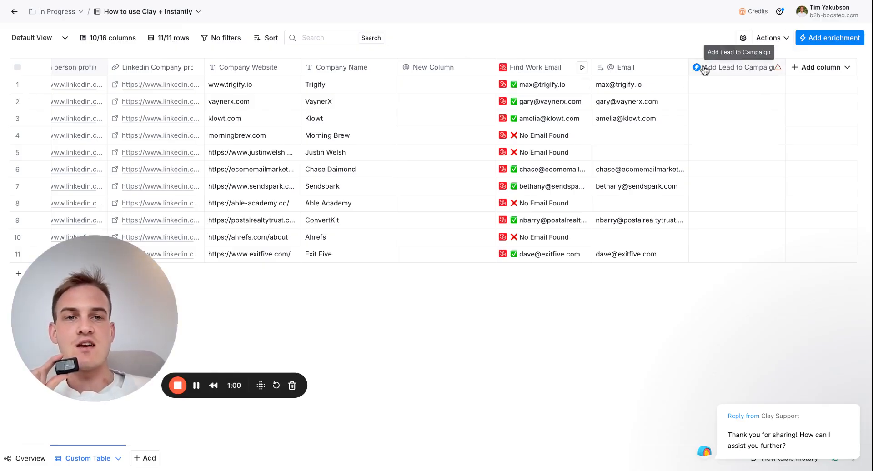
click(808, 18)
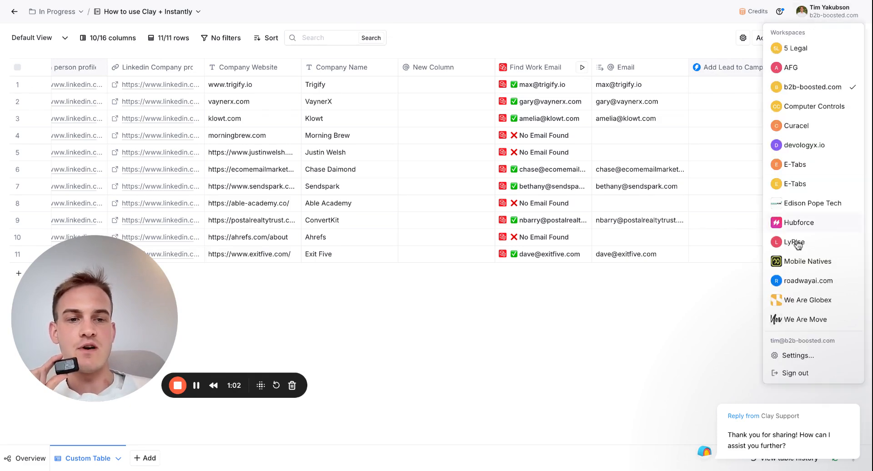
click(793, 355)
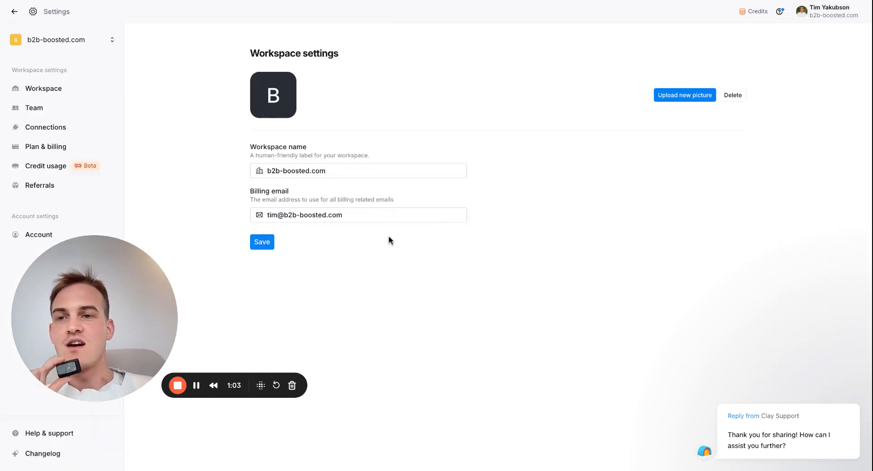
click(33, 129)
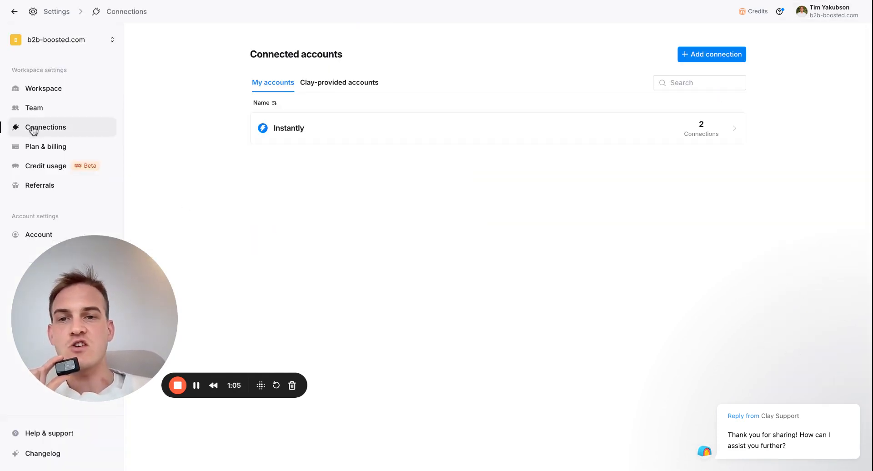
click(684, 83)
text(inst)
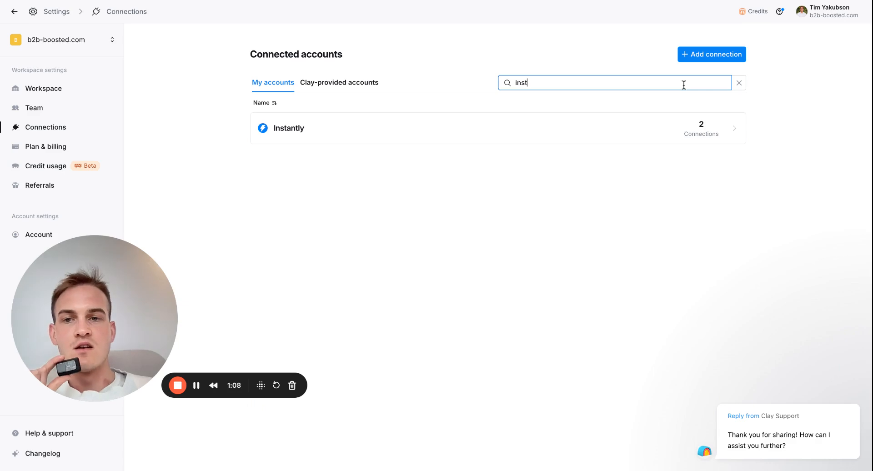
click(632, 125)
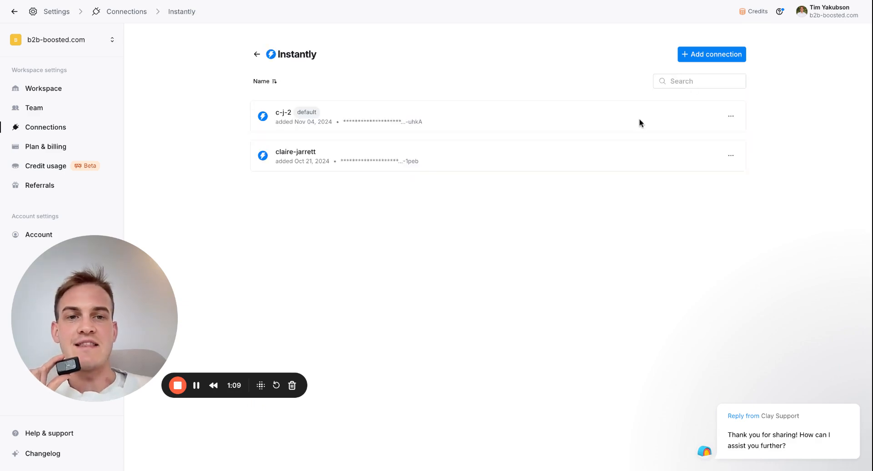
- Add an Instantly connection named "hgkjhhkjhhkj" with the copied API key, set as default, and save it with an account test
click(711, 54)
click(427, 171)
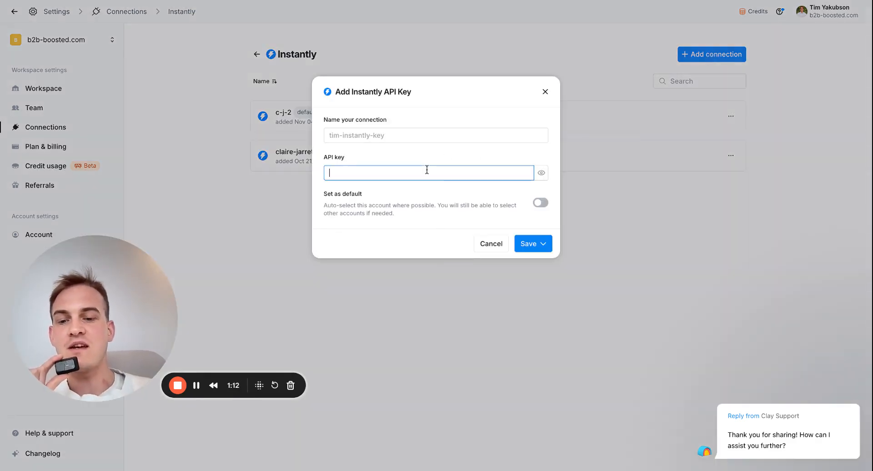
key(ctrl+v)
click(392, 134)
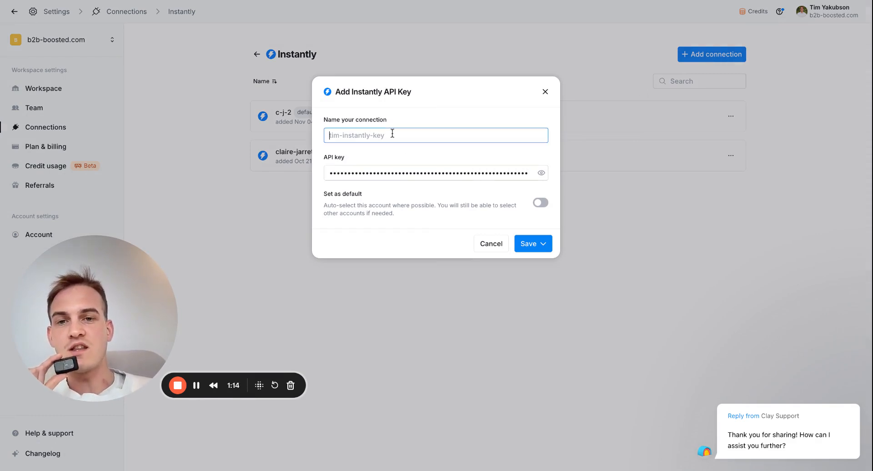
text(hgkjhhkjhhkj)
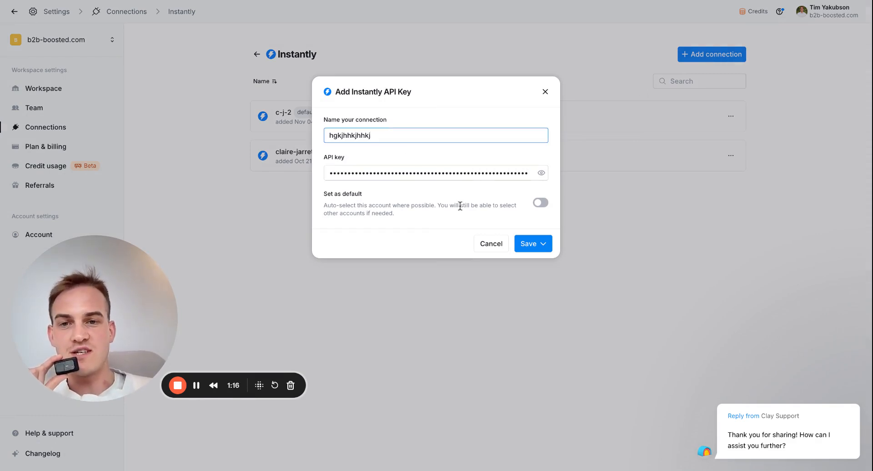
click(540, 203)
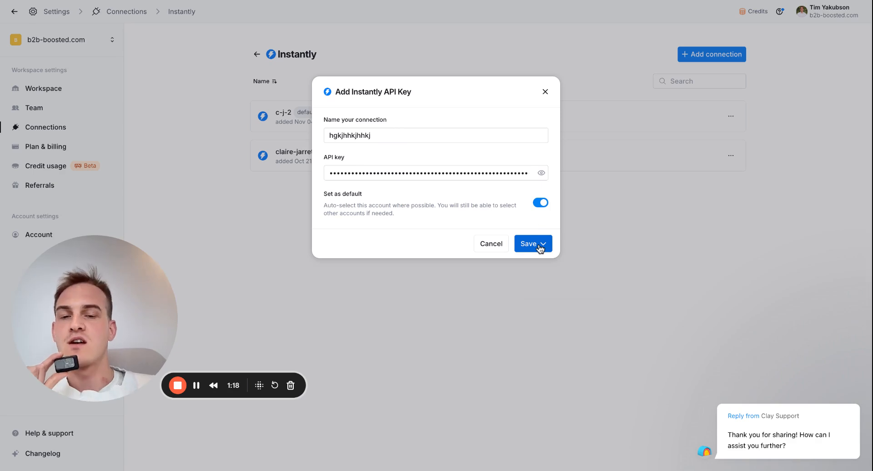
click(541, 245)
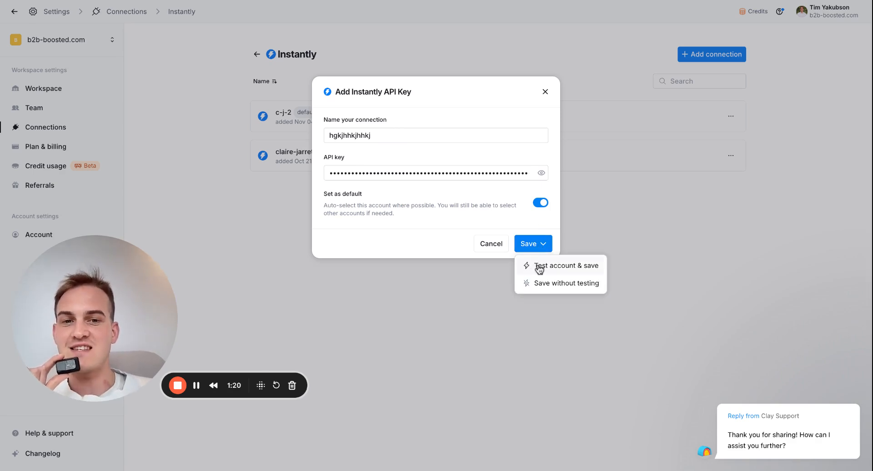
click(539, 267)
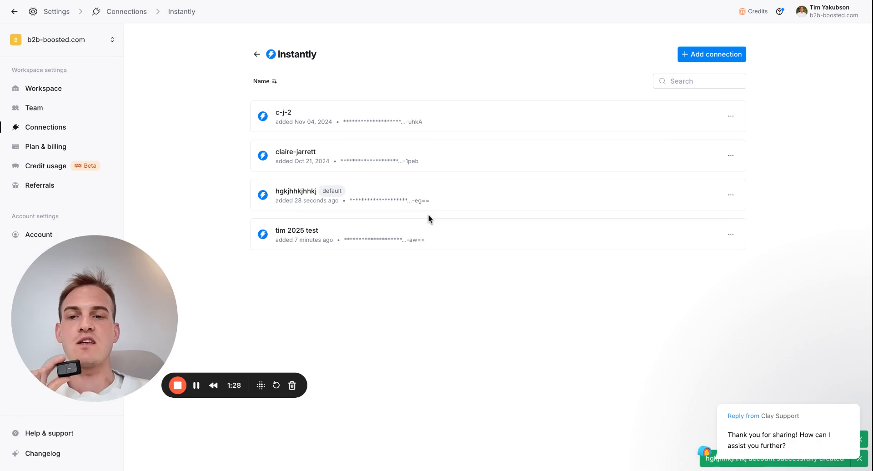
drag(293, 194, 279, 198)
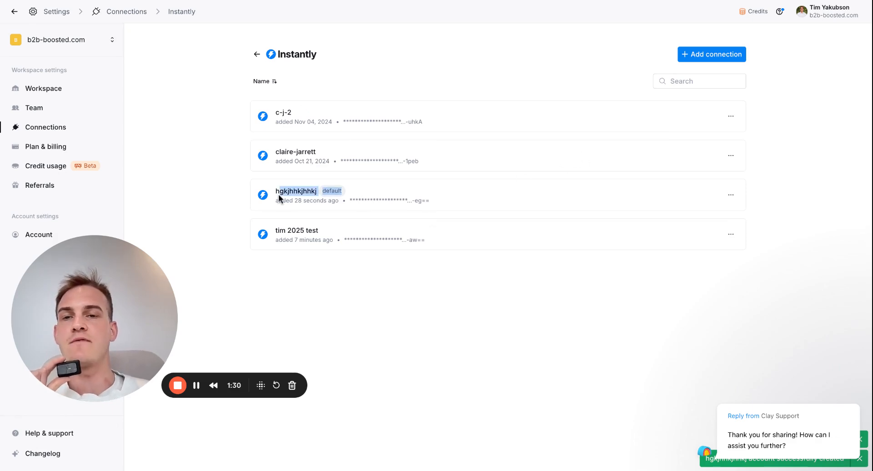
- Switch to Instantly and create a new campaign named "test 2026"
click(334, 1)
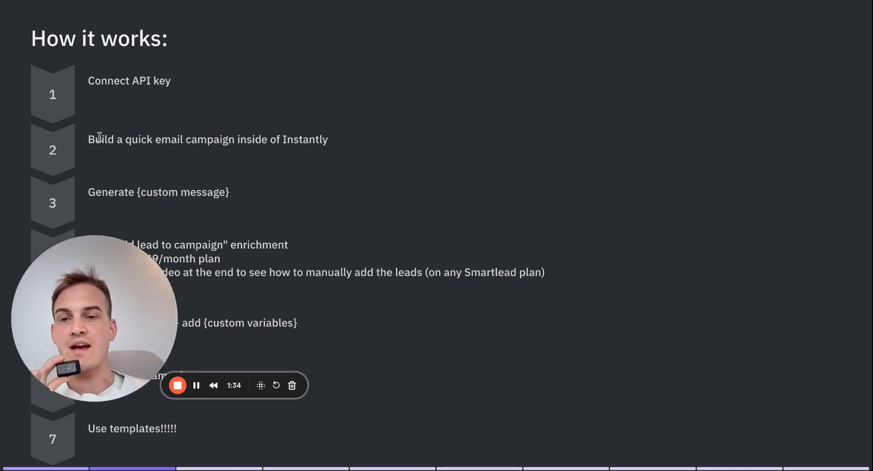
mouse_move(407, 2)
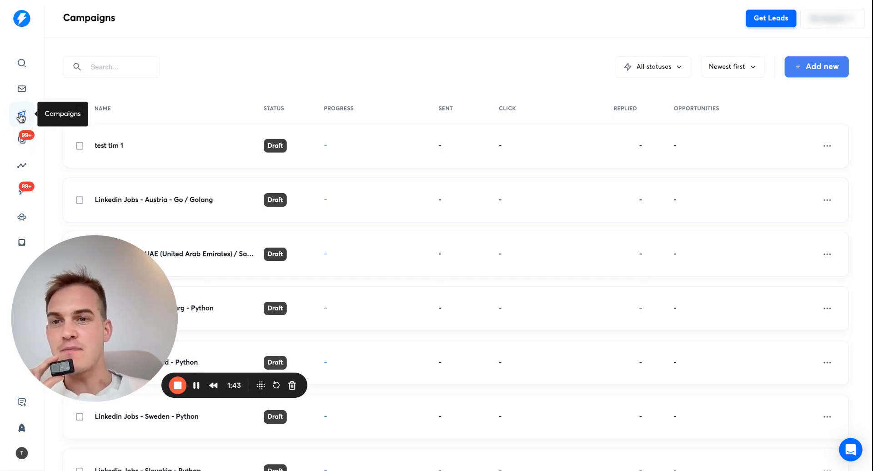
click(811, 73)
click(429, 221)
key(ctrl+a)
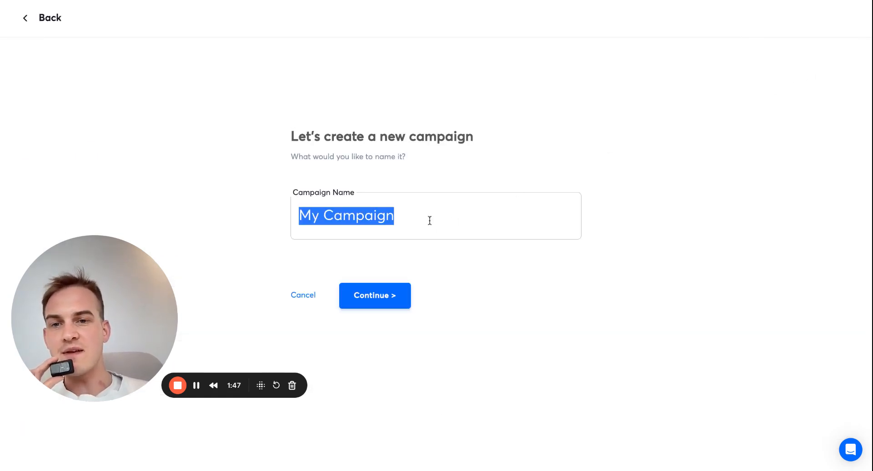
text(test 2)
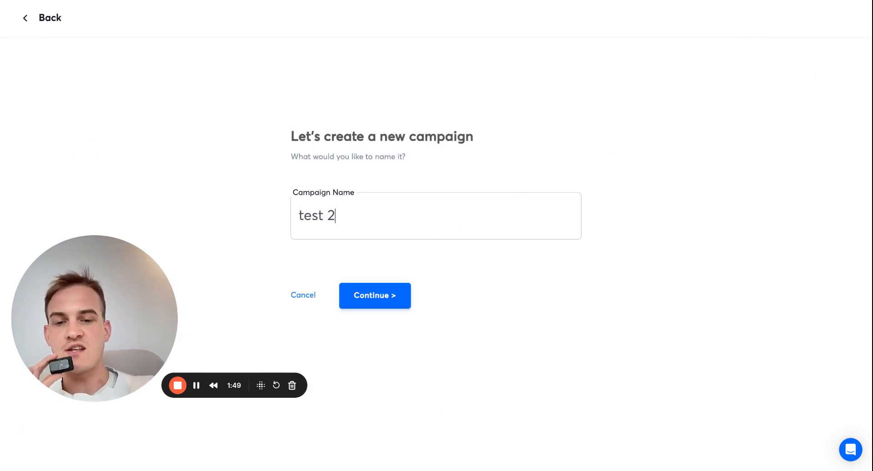
text(026)
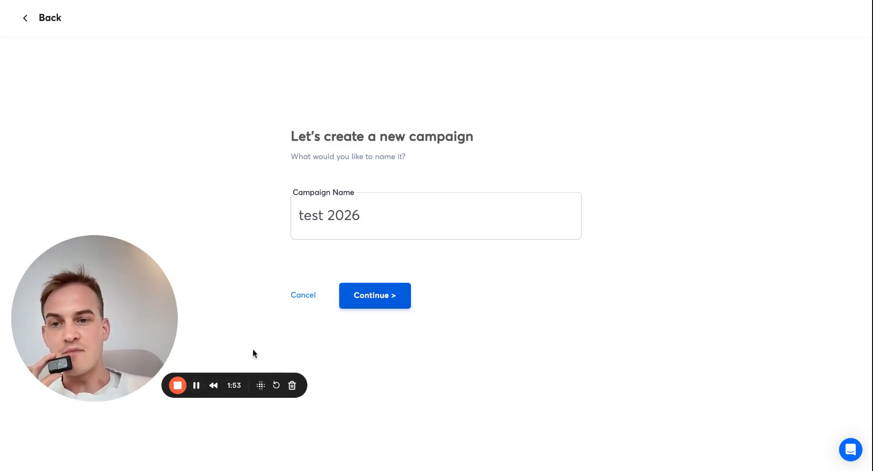
click(196, 385)
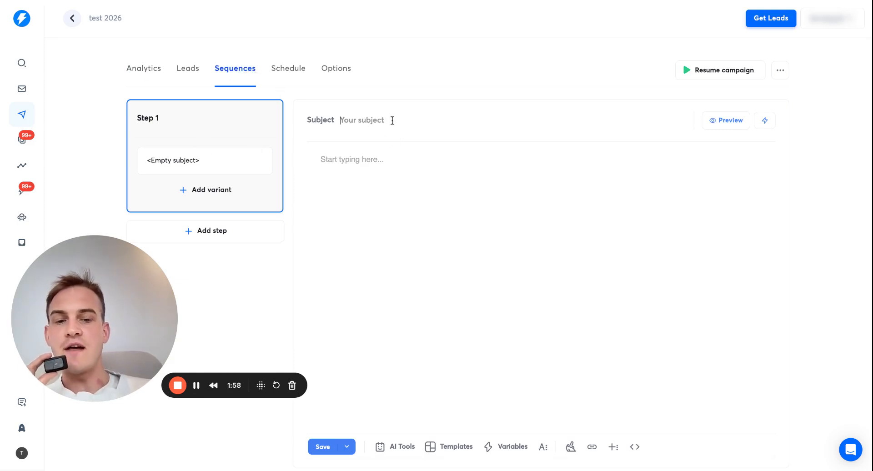
- Fill in both the subject and the body of the Step 1 email with "placeholder text"
text(placeh)
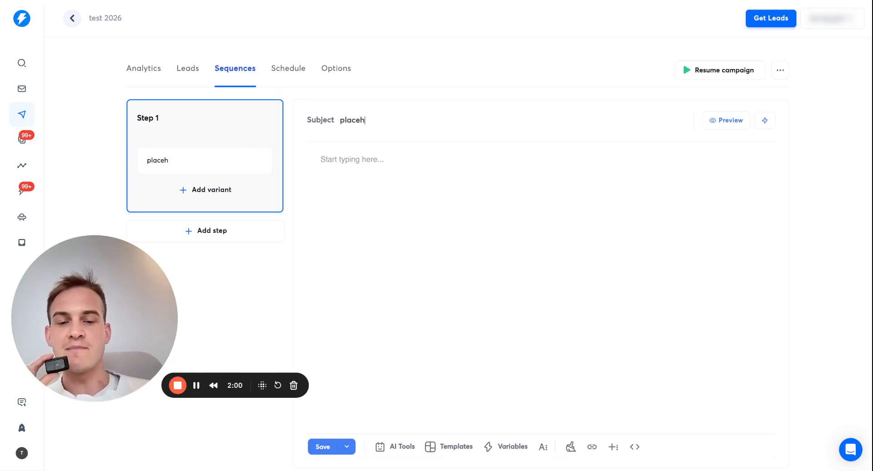
text(older text)
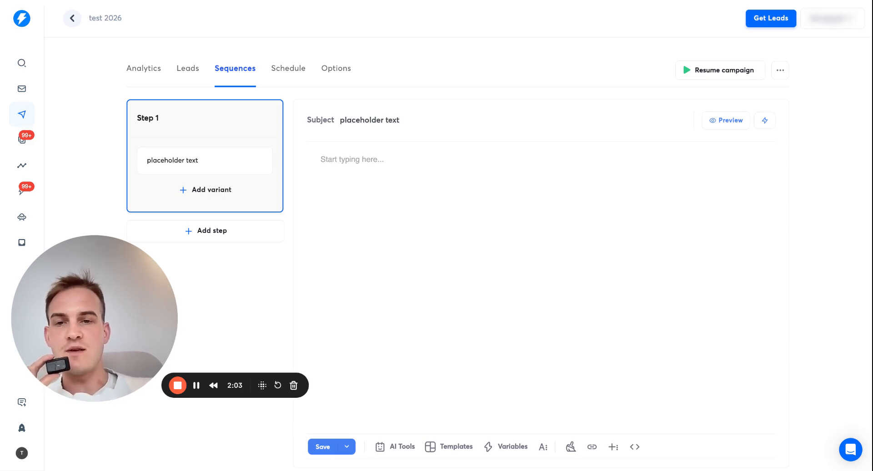
key(ctrl+a)
key(ctrl+c)
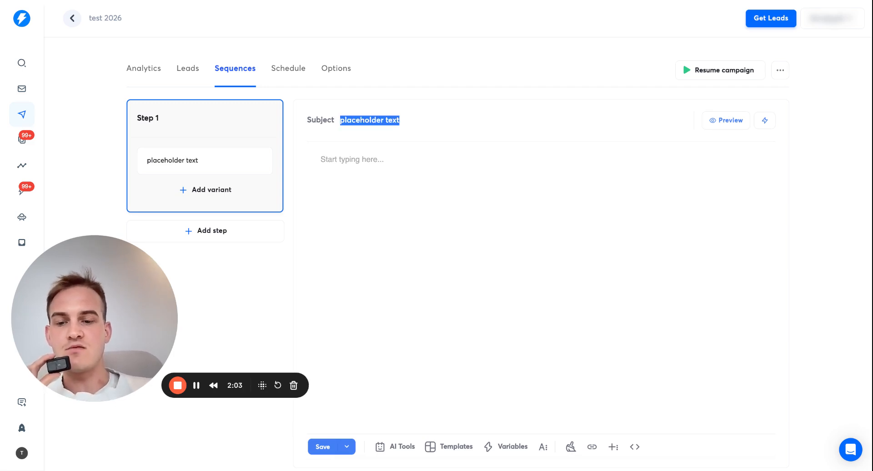
click(392, 162)
key(ctrl+v)
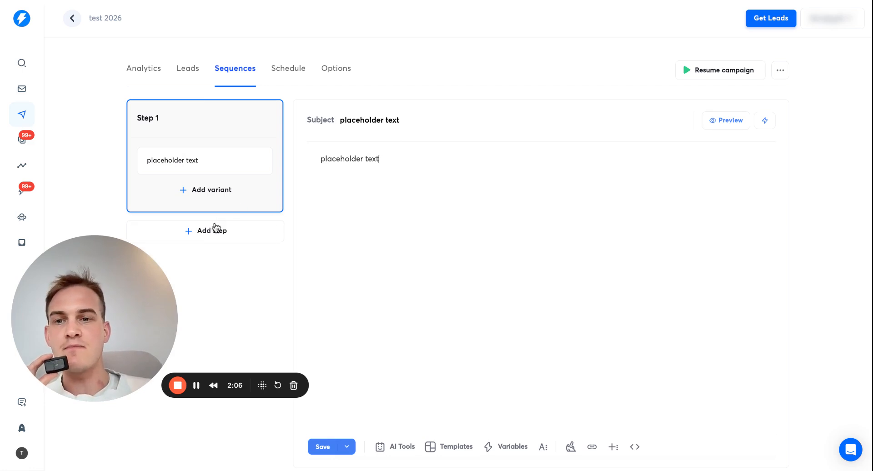
- Add a second step to the sequence with "placeholder text" as its body and subject
click(206, 236)
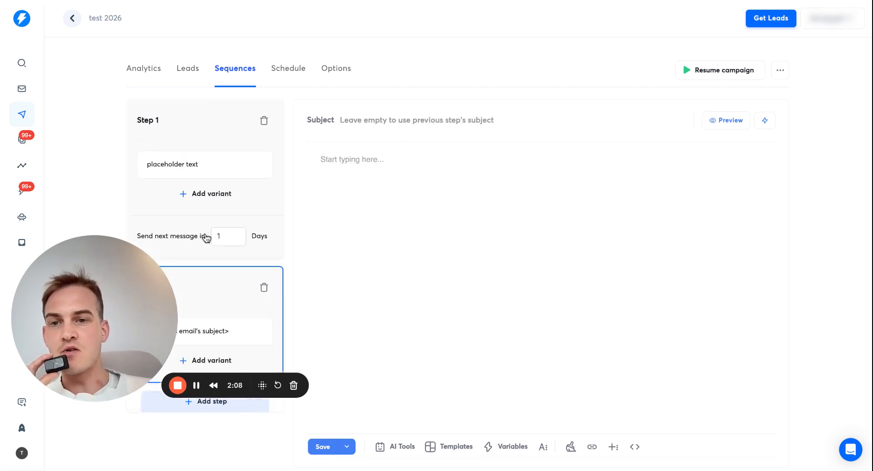
click(363, 194)
key(ctrl+v)
click(396, 111)
key(ctrl+v)
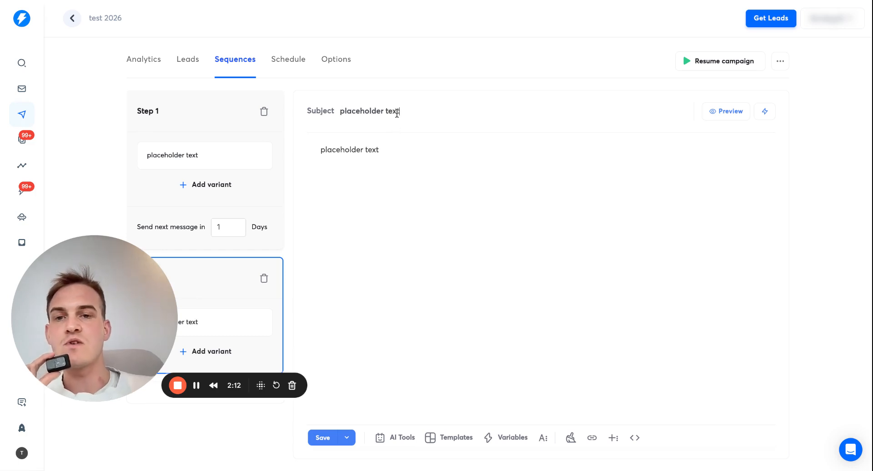
- Set the delay between Step 1 and the next message to 5 days
click(226, 226)
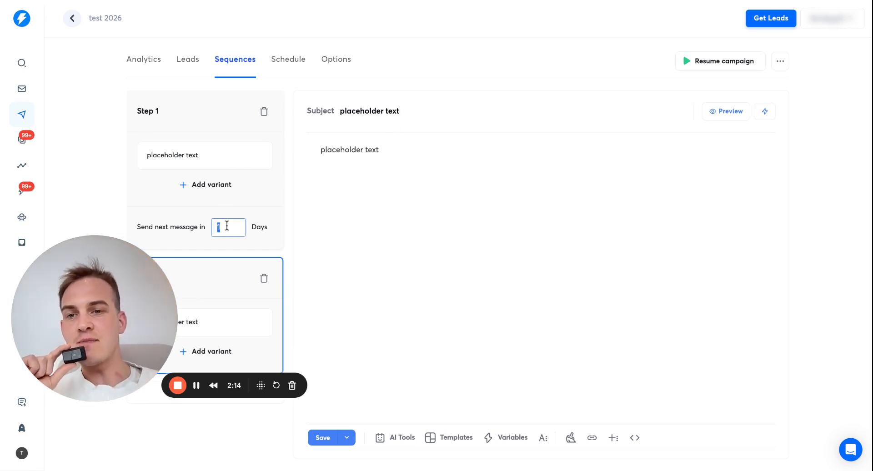
text(5)
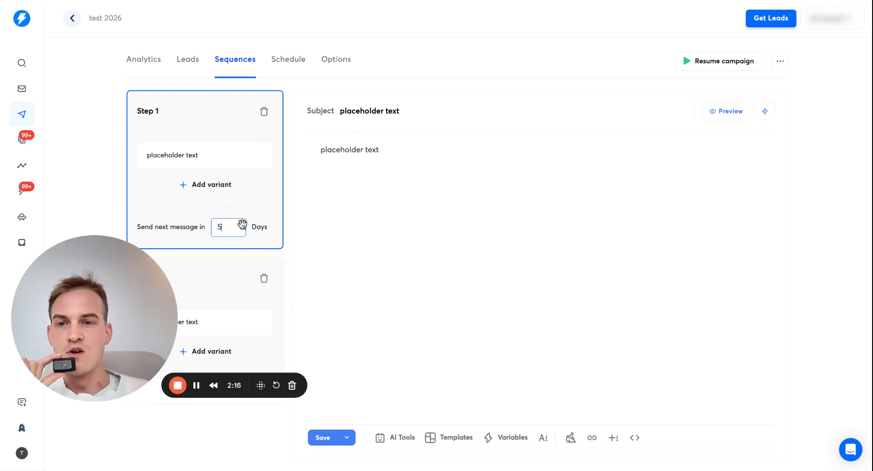
drag(122, 290, 119, 356)
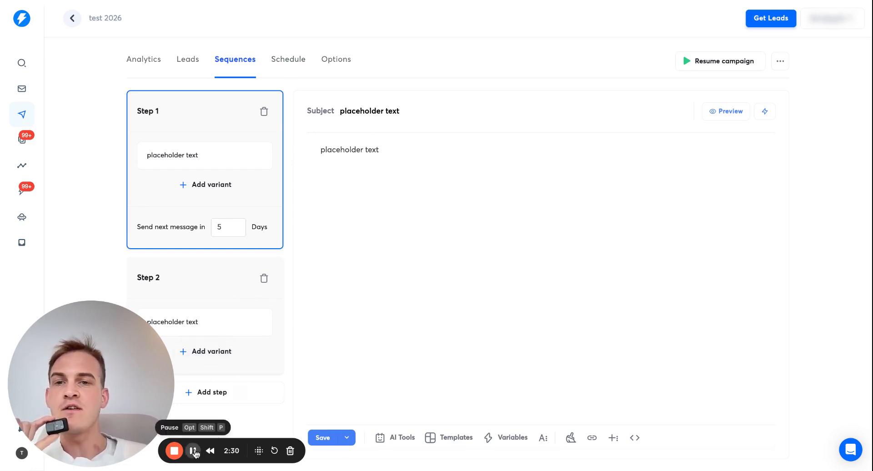
- Review the campaign's sending schedule and select one email account to send from in the campaign options
click(283, 72)
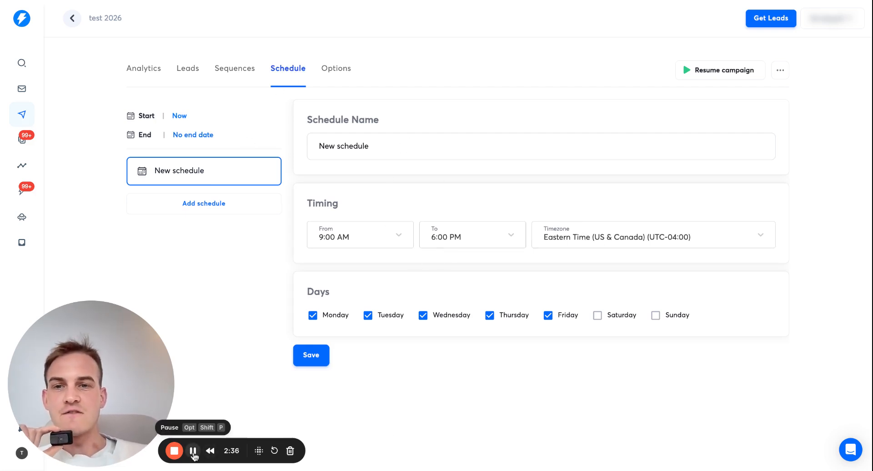
click(193, 451)
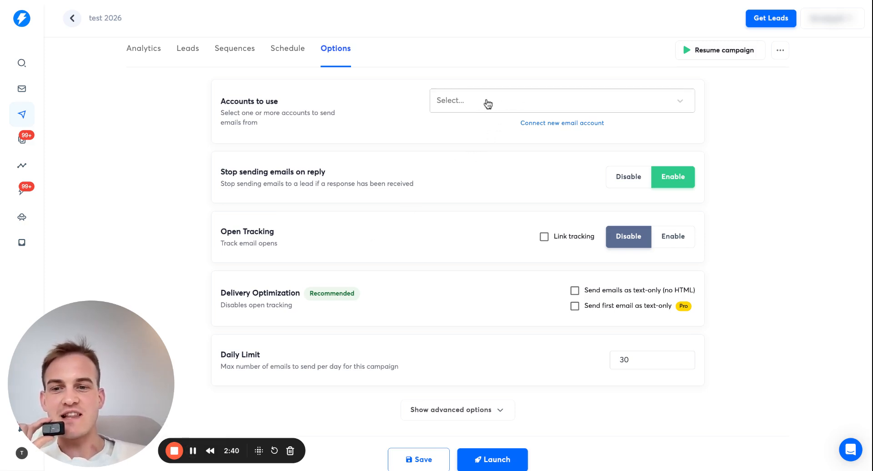
click(192, 451)
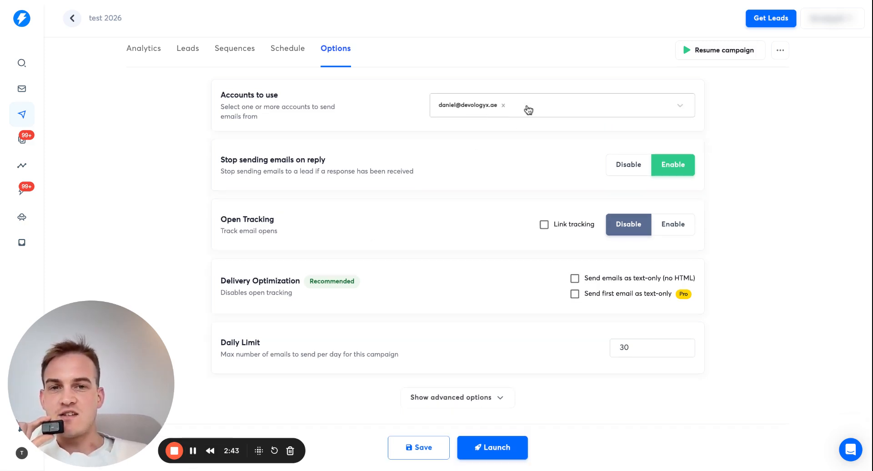
- Add a second sending account to the campaign and remove it again
click(528, 109)
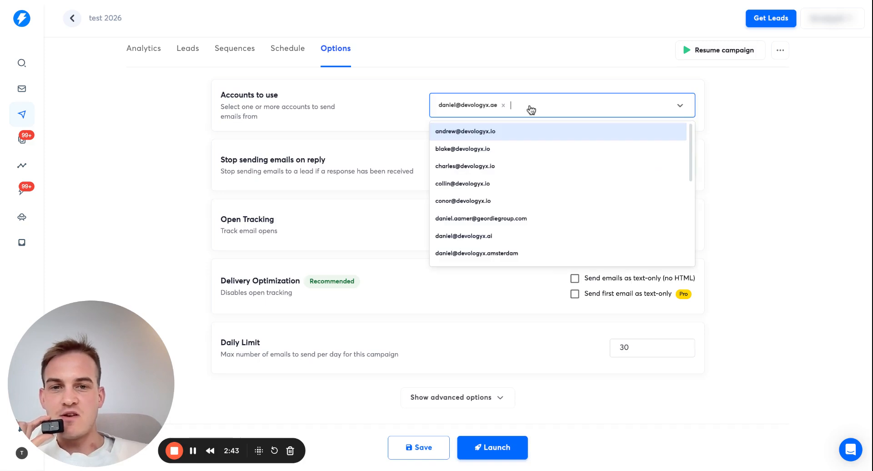
click(506, 166)
click(411, 102)
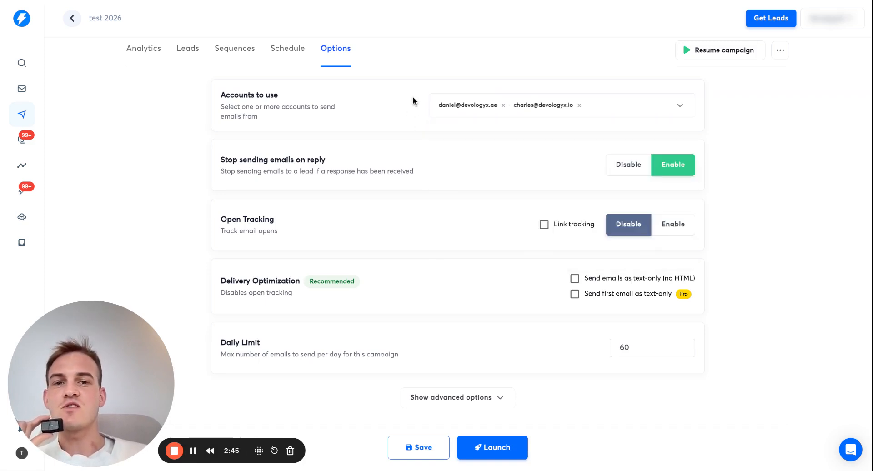
click(579, 105)
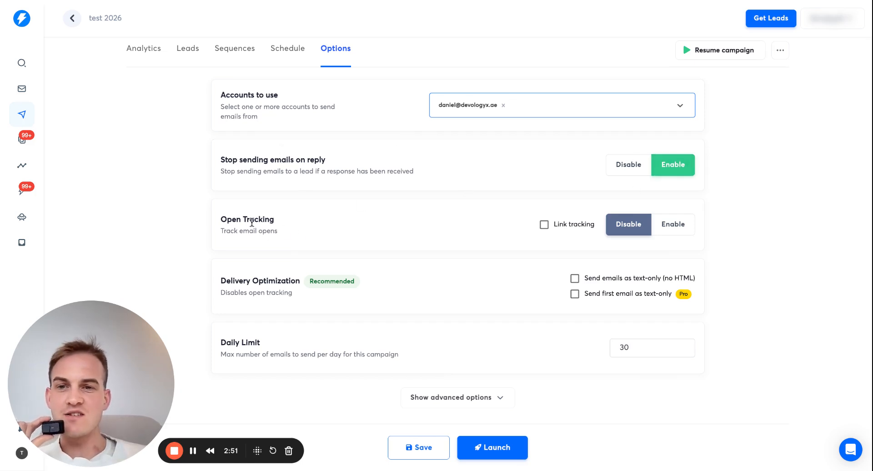
- Enable sending all emails as text-only and the first email as text-only under Delivery Optimization
triple_click(223, 219)
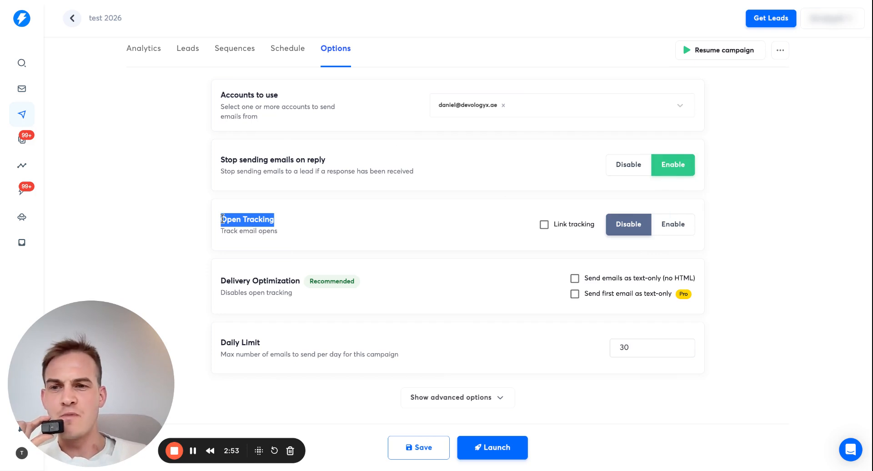
scroll(395, 209, down, 1)
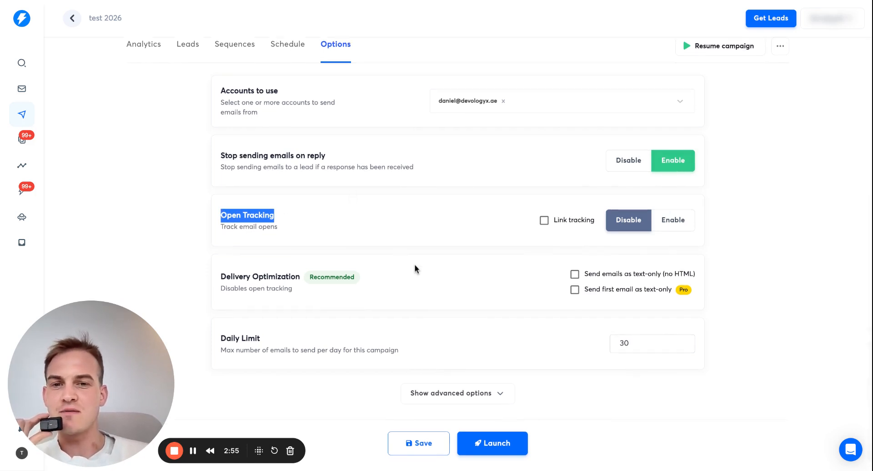
click(575, 276)
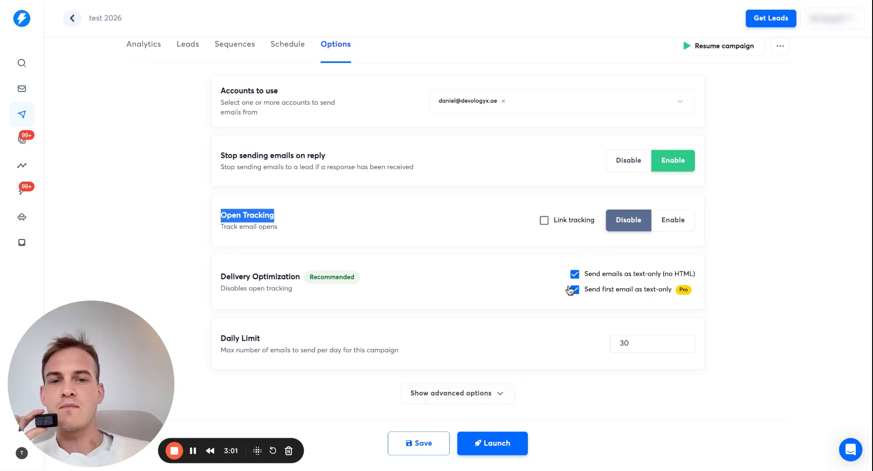
- Expand the advanced campaign options and review the tags, sending pattern, reply handling, risky email and CC/BCC settings
click(498, 400)
scroll(499, 400, down, 8)
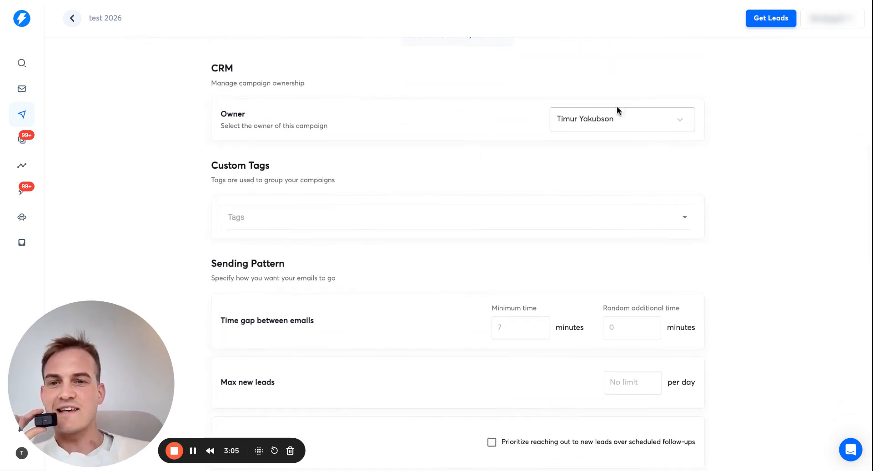
click(631, 224)
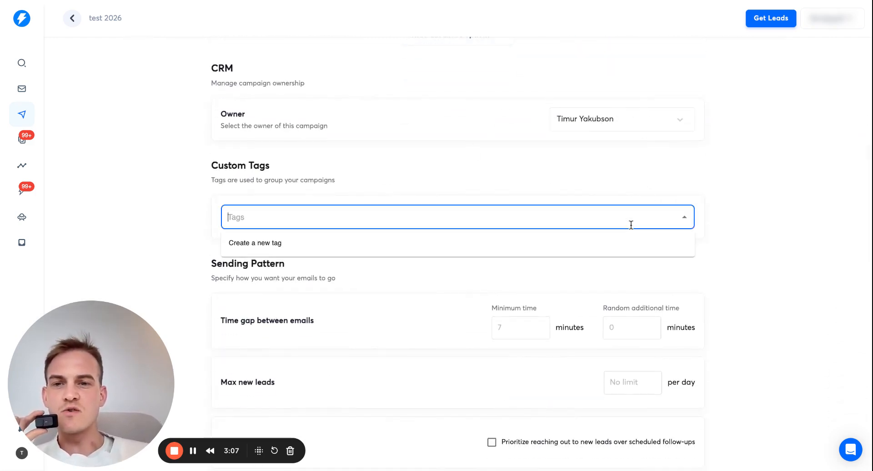
click(621, 178)
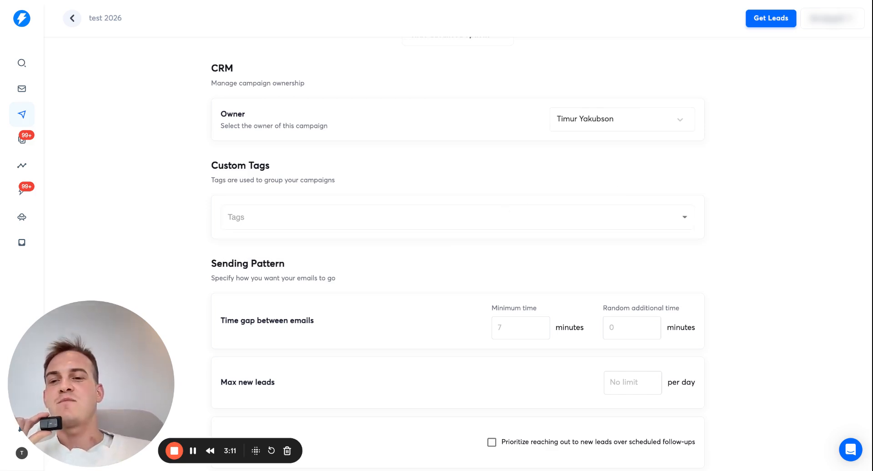
scroll(405, 214, down, 4)
scroll(405, 215, down, 5)
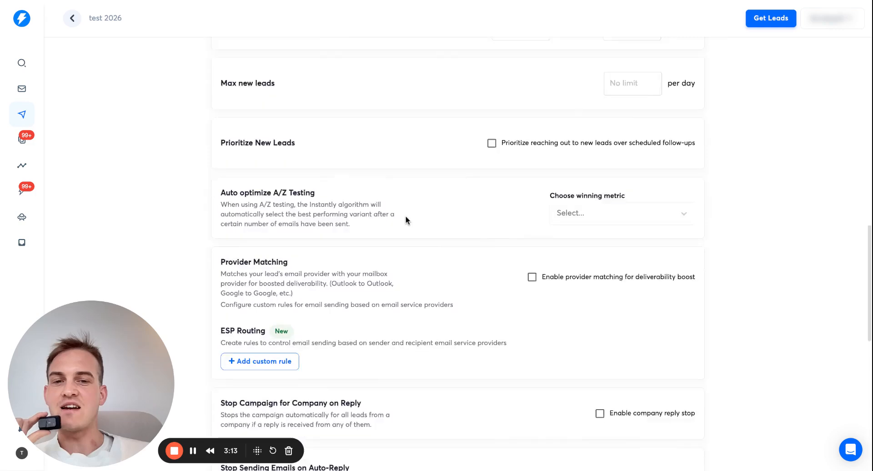
scroll(484, 263, down, 9)
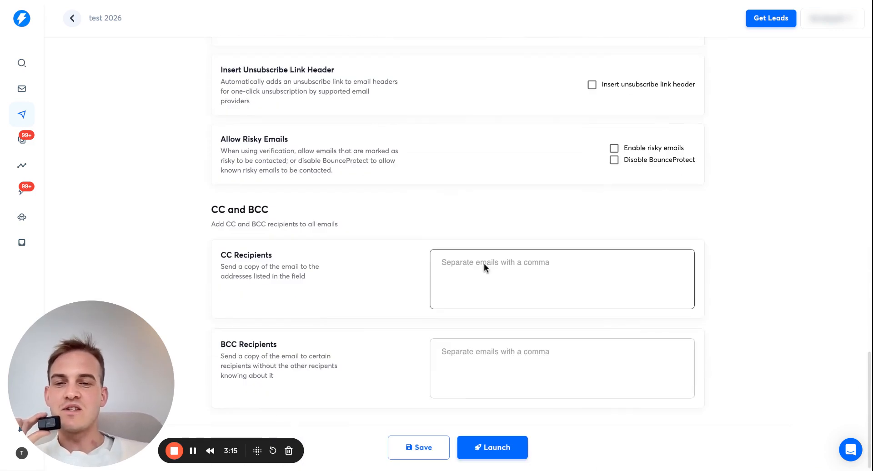
scroll(453, 226, up, 5)
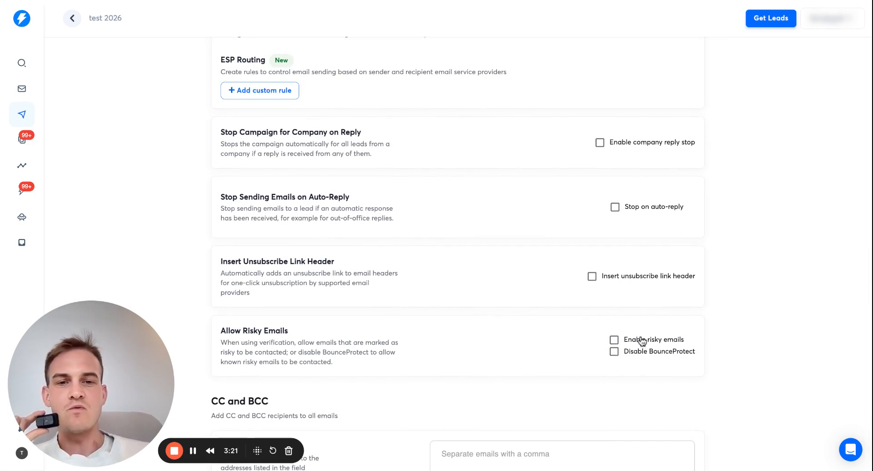
scroll(620, 301, up, 3)
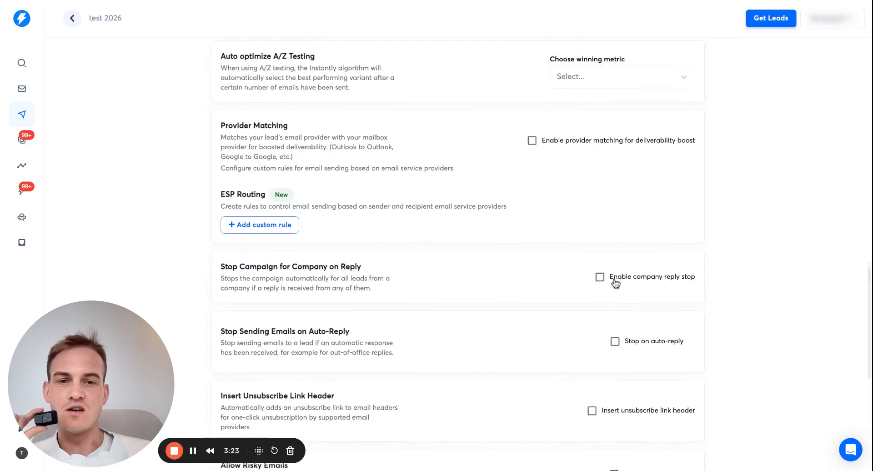
- Enable provider matching for deliverability boost and choose Reply Rate as the winning metric for A/Z testing
click(563, 145)
scroll(582, 142, up, 2)
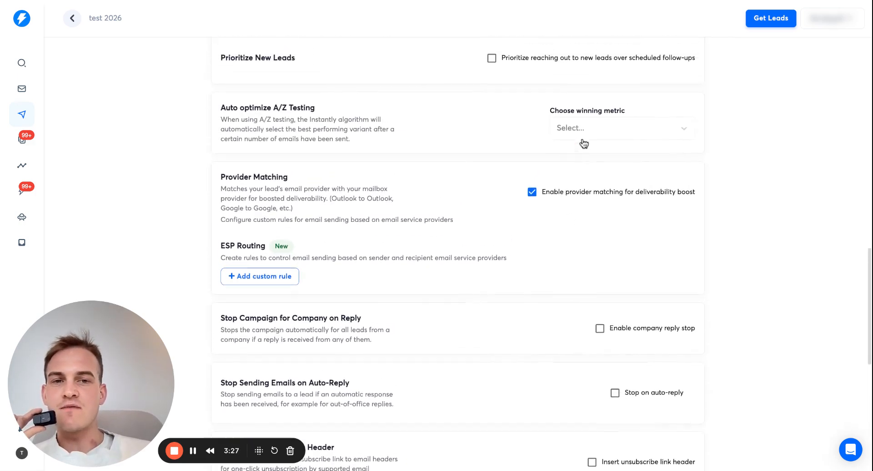
click(574, 182)
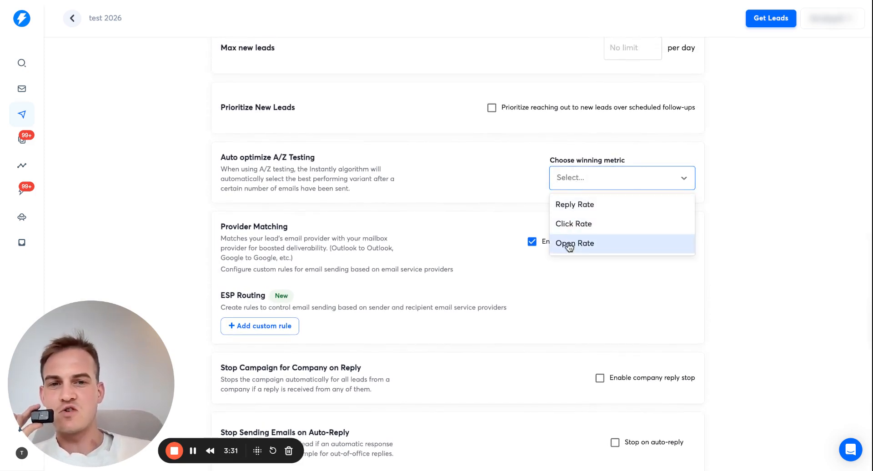
click(576, 211)
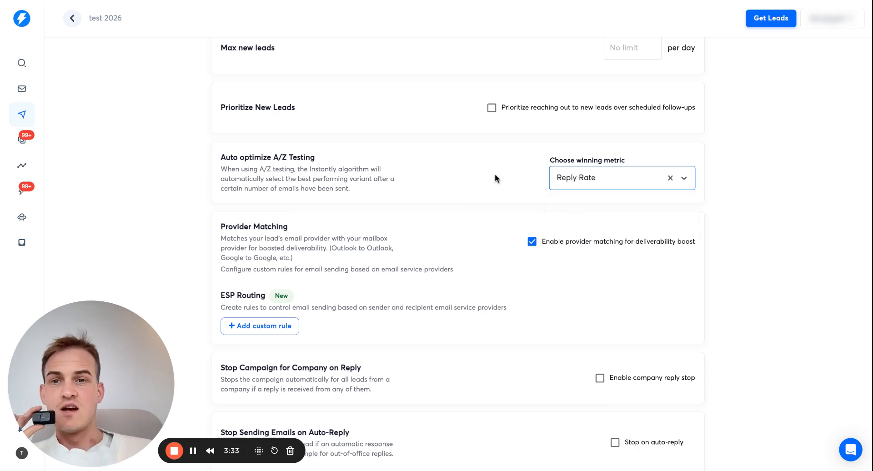
- Set the time gap between emails to a minimum of 20 minutes with 20 minutes of random additional time
scroll(495, 176, up, 4)
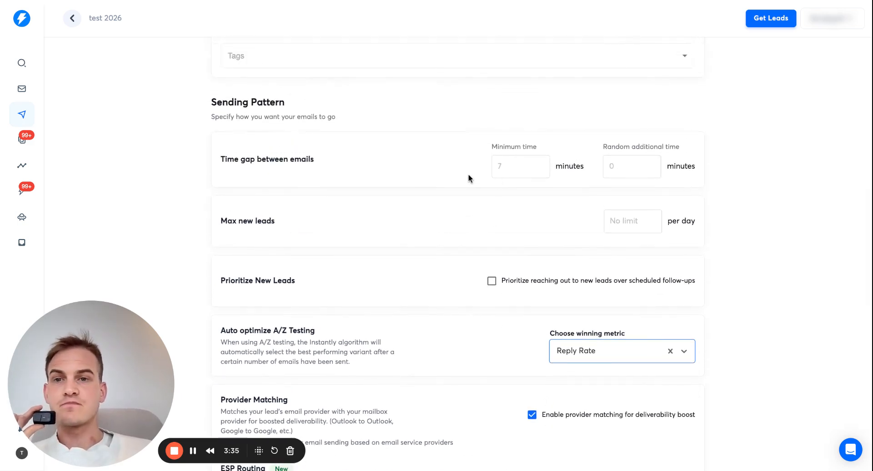
click(524, 166)
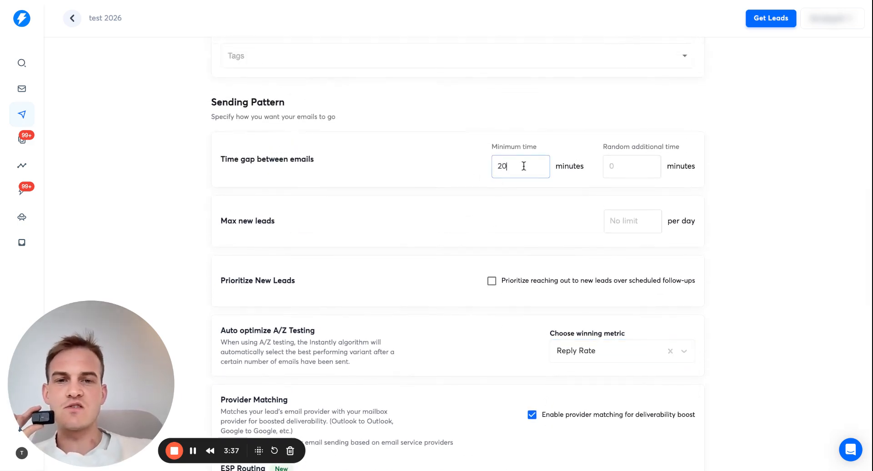
click(623, 166)
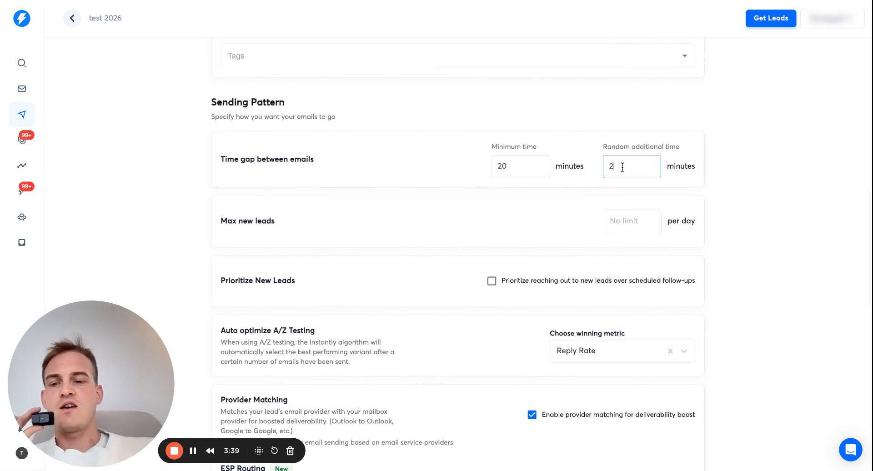
- Limit the campaign's new leads to 1000 per day and save the campaign options
click(628, 220)
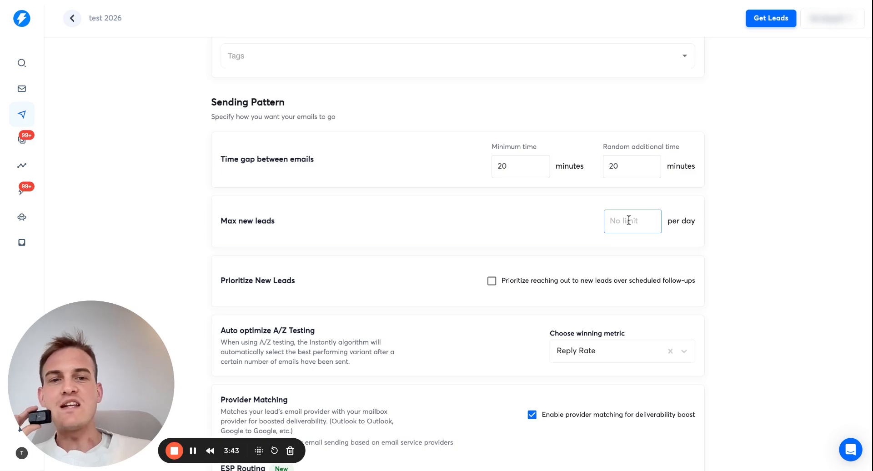
text(1000)
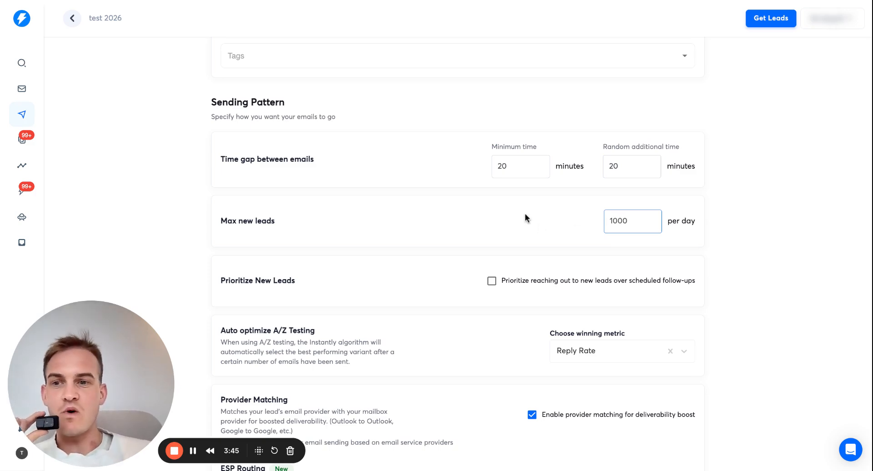
scroll(524, 214, down, 12)
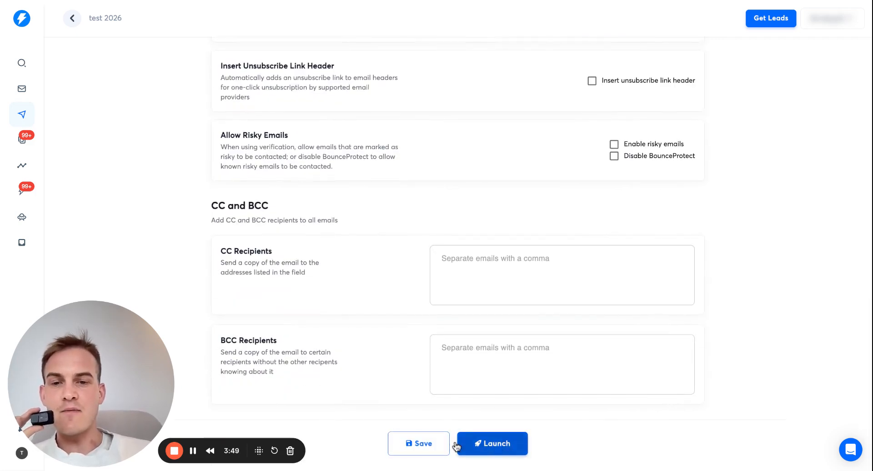
click(405, 444)
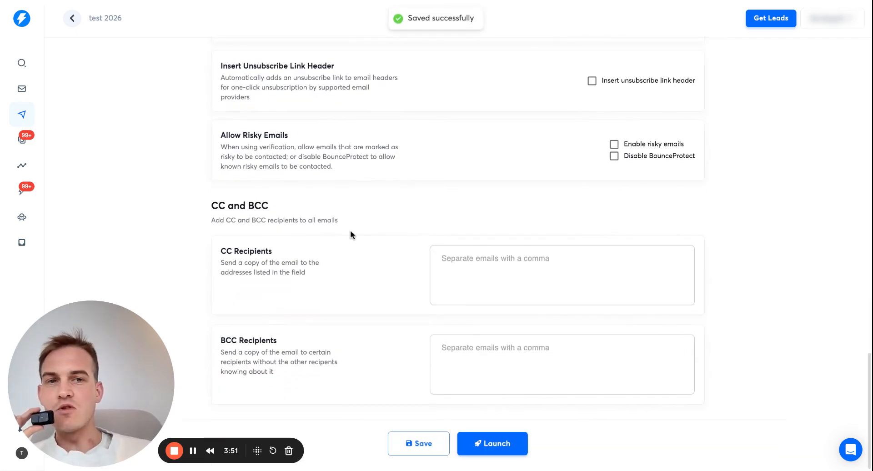
scroll(350, 230, up, 15)
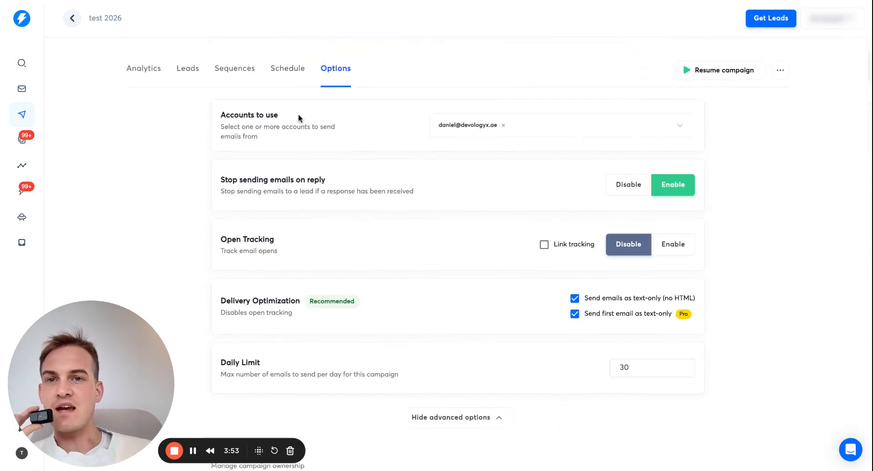
- Switch to the Clay + Instantly tutorial outline and review the points on building the campaign and generating the custom message
key(ctrl+Tab)
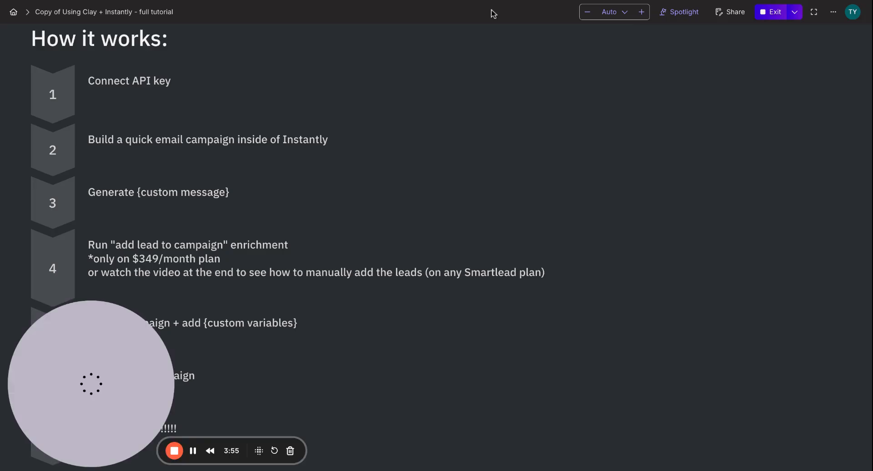
drag(89, 192, 223, 192)
drag(101, 136, 328, 140)
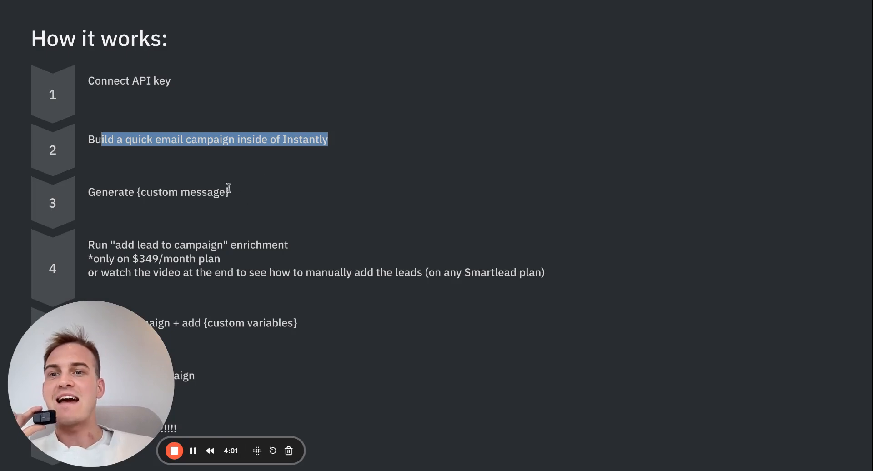
drag(230, 191, 96, 192)
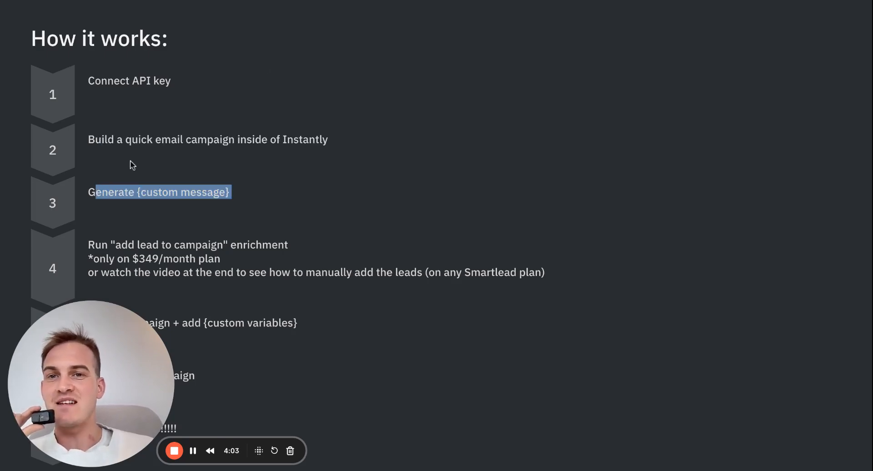
- Switch to the "How to use Clay + Instantly" table in Clay and review its lead, company and email columns
click(243, 0)
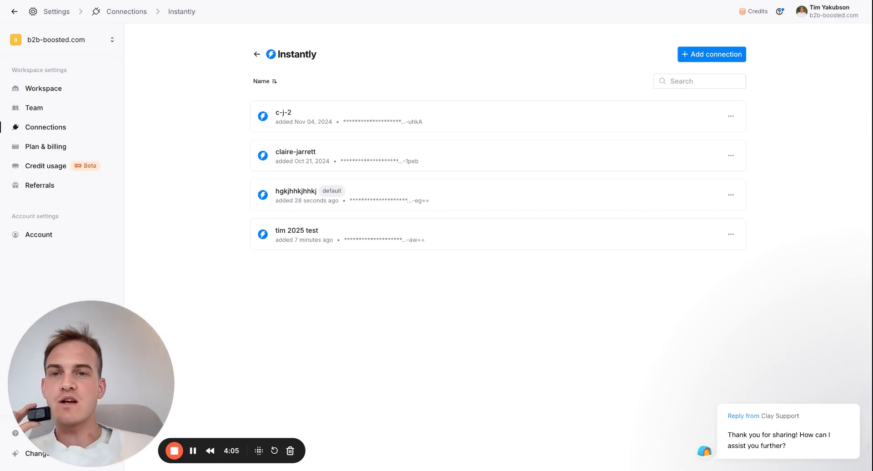
key(ctrl+Tab)
key(ctrl+shift+Tab)
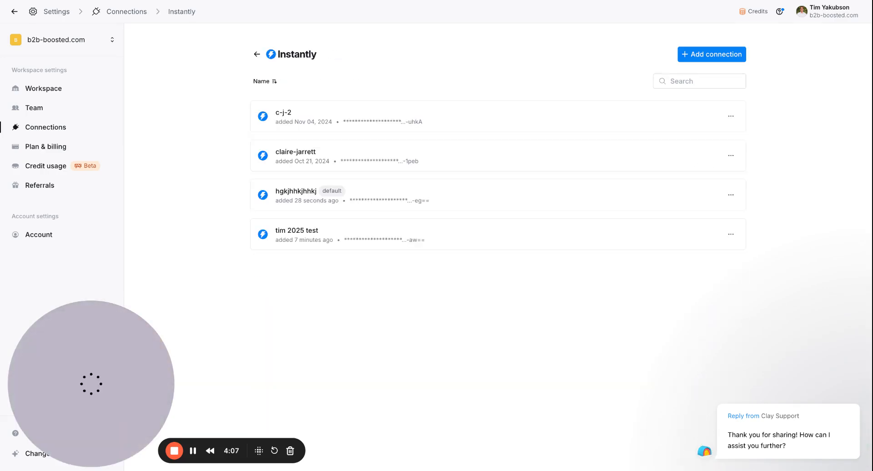
click(193, 451)
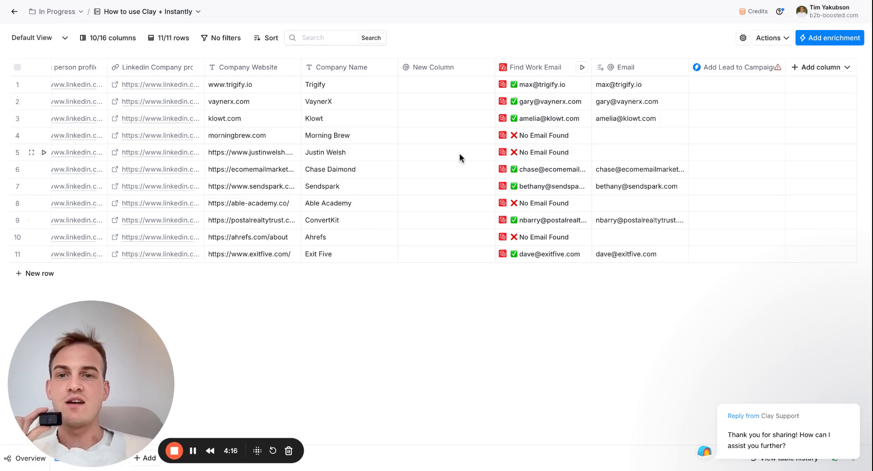
scroll(438, 126, left, 8)
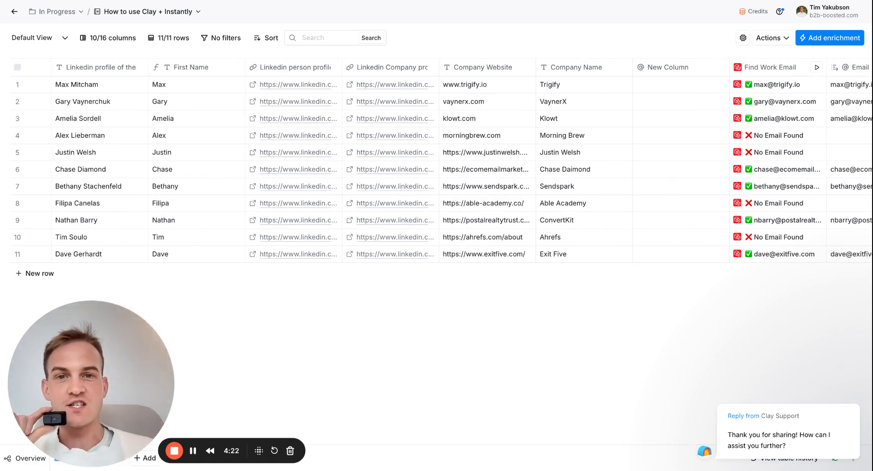
scroll(596, 179, right, 8)
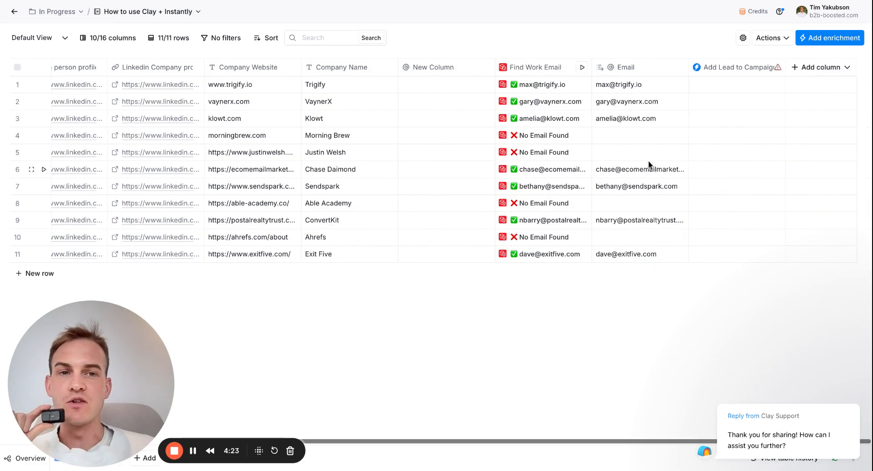
- Add a message column with subject "what's your 5km PB?" and body "Hi [First Name] - what's your 5km PB?", and save it
click(820, 72)
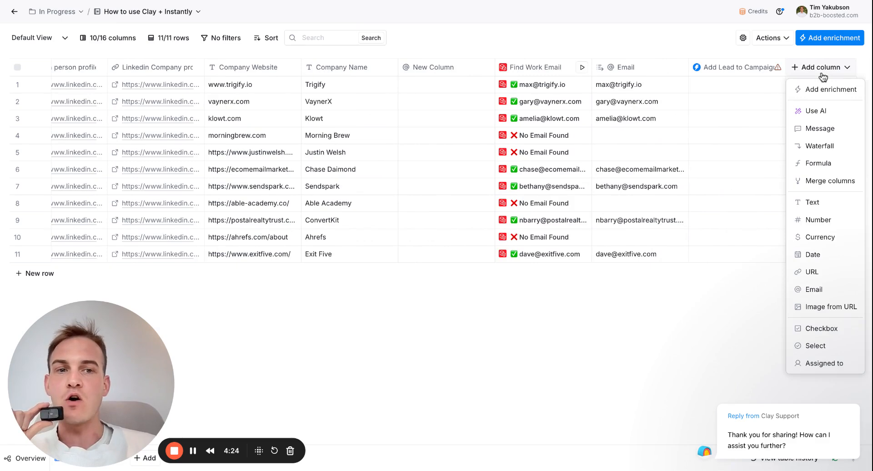
click(816, 128)
click(722, 183)
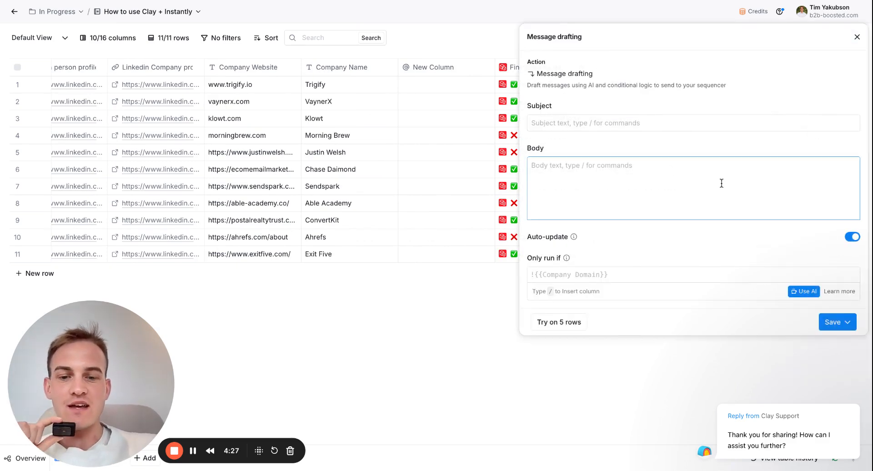
text(Hi /)
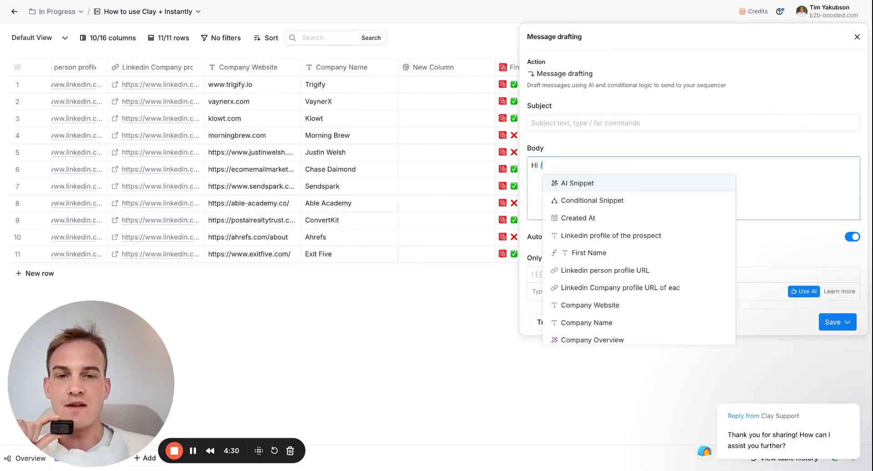
text(first)
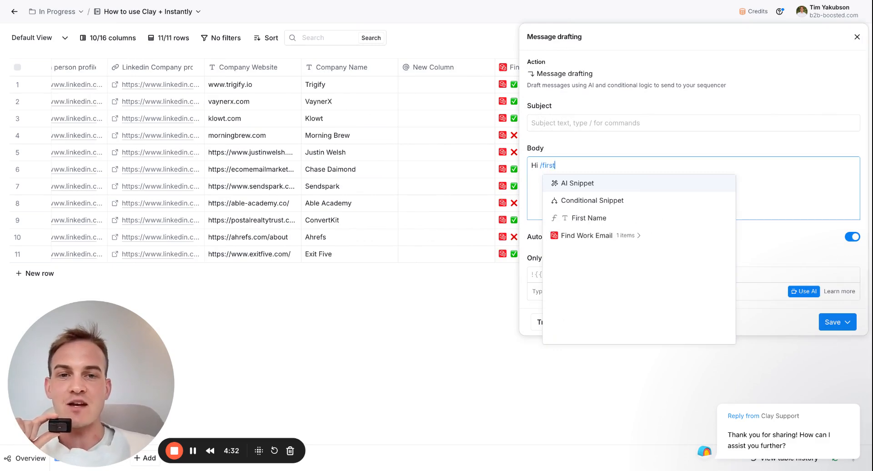
click(710, 221)
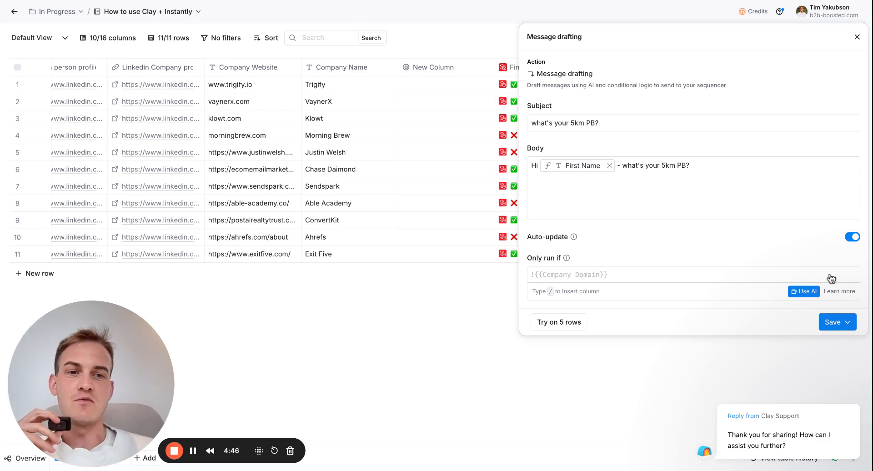
click(854, 326)
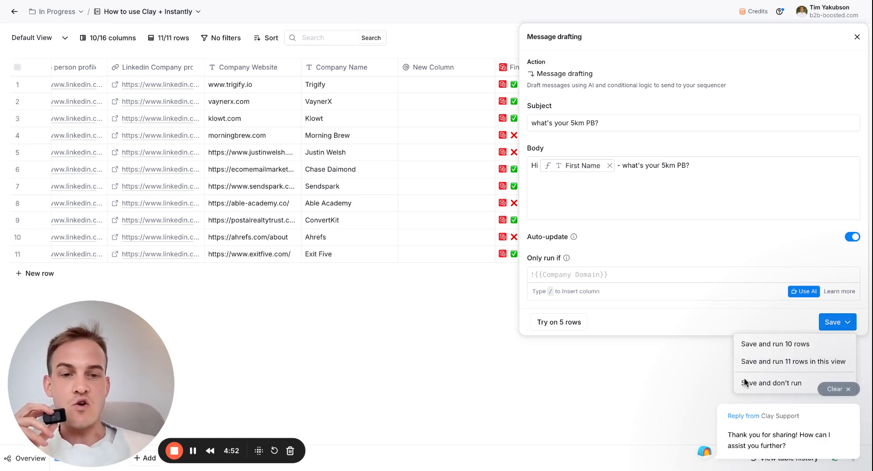
click(773, 384)
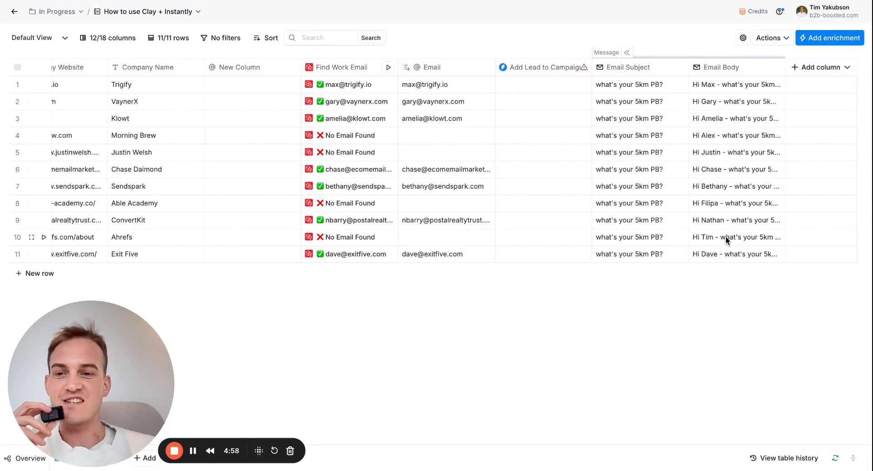
- Rename the Email Body column as {email 1}
click(732, 69)
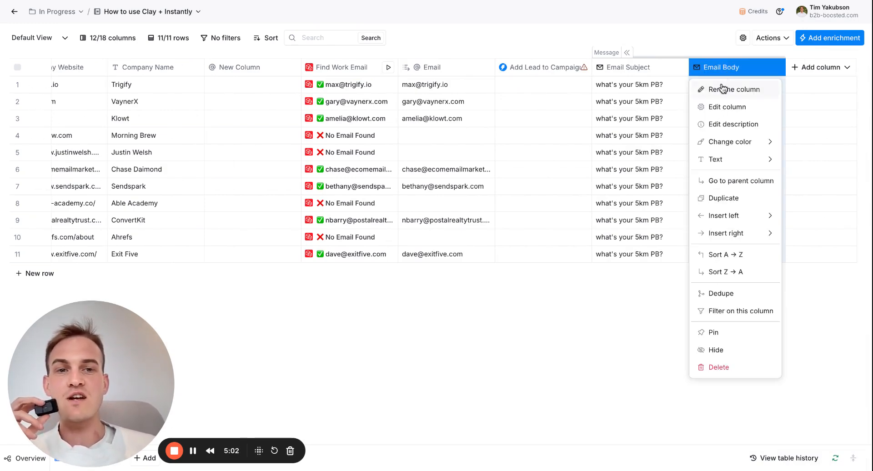
click(724, 88)
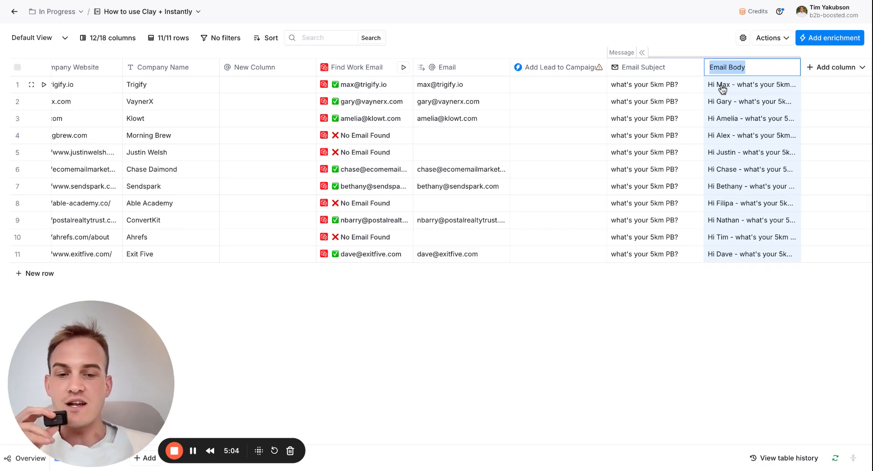
text({email 1})
key(Return)
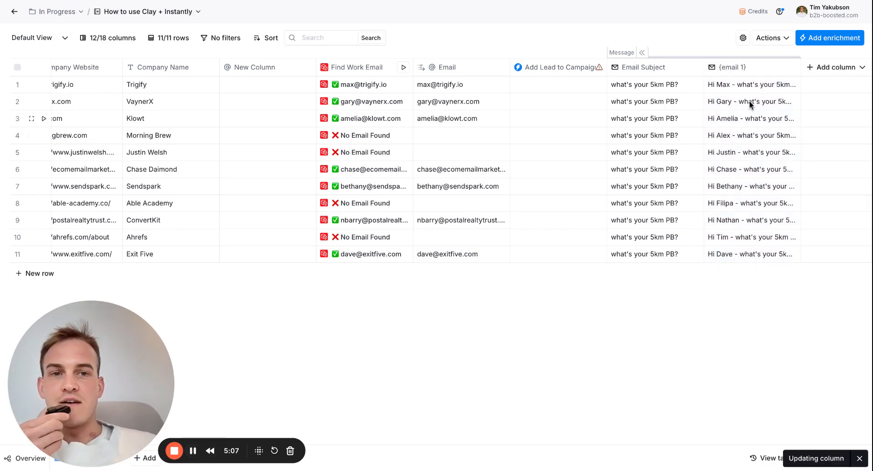
- Duplicate the {email 1} column, name the copy {email 2} and save its settings
click(748, 71)
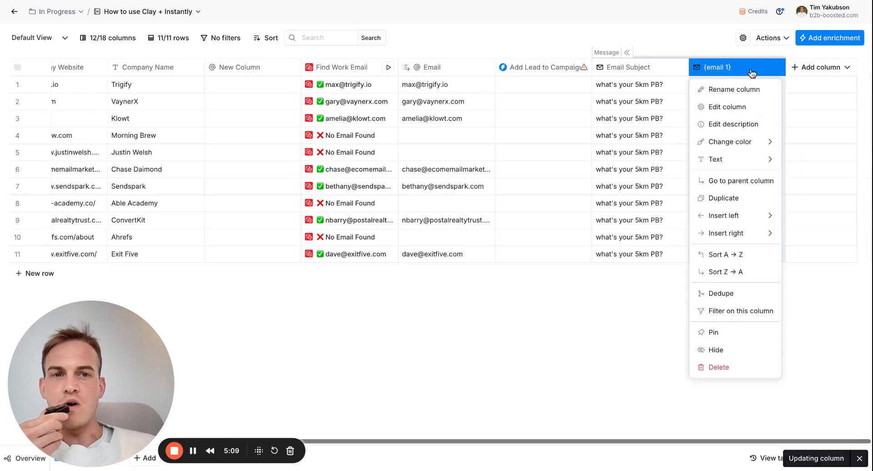
click(734, 197)
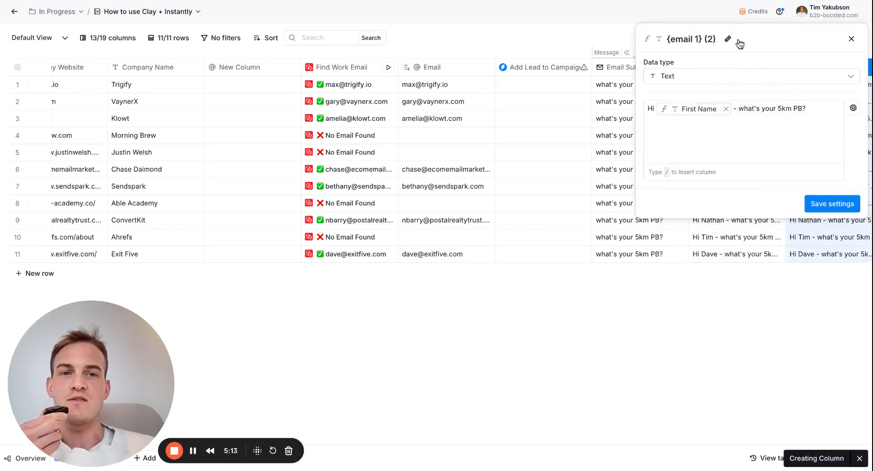
click(726, 41)
click(691, 40)
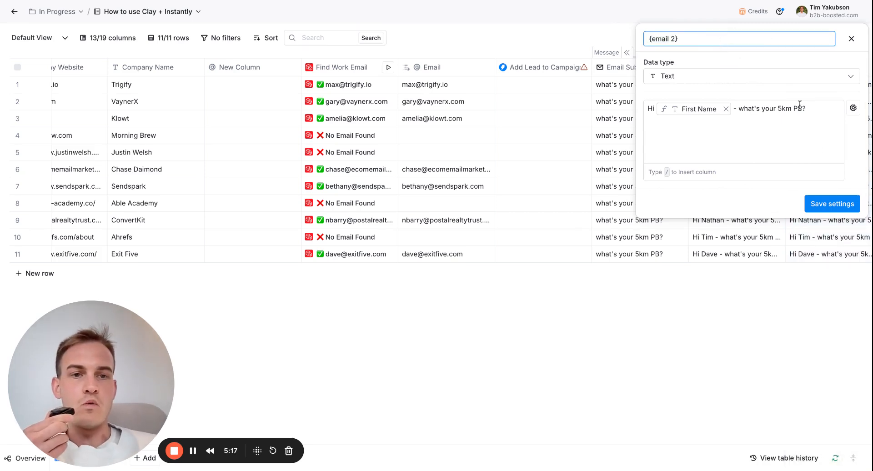
click(832, 204)
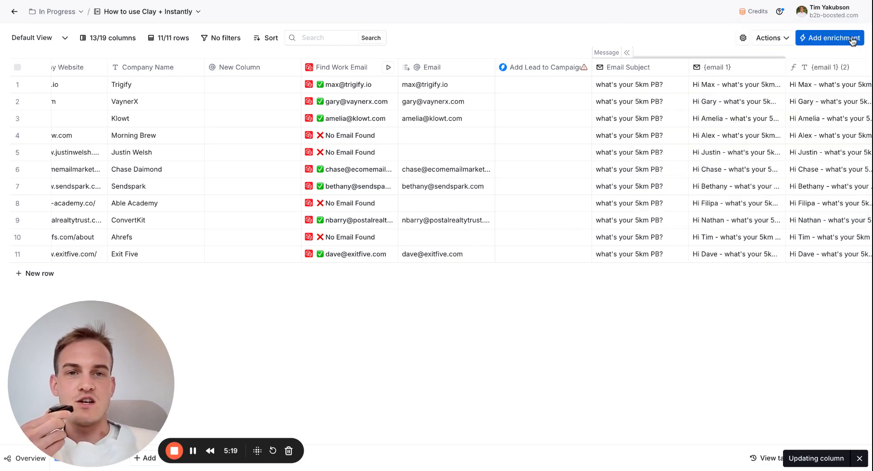
- Inspect the generated message texts in the {email 1} column and its duplicate
scroll(770, 157, right, 2)
double_click(630, 135)
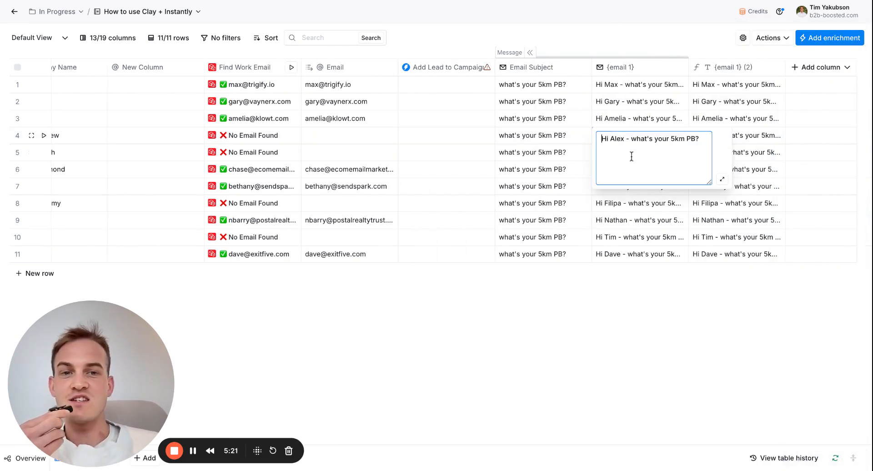
click(637, 105)
double_click(713, 112)
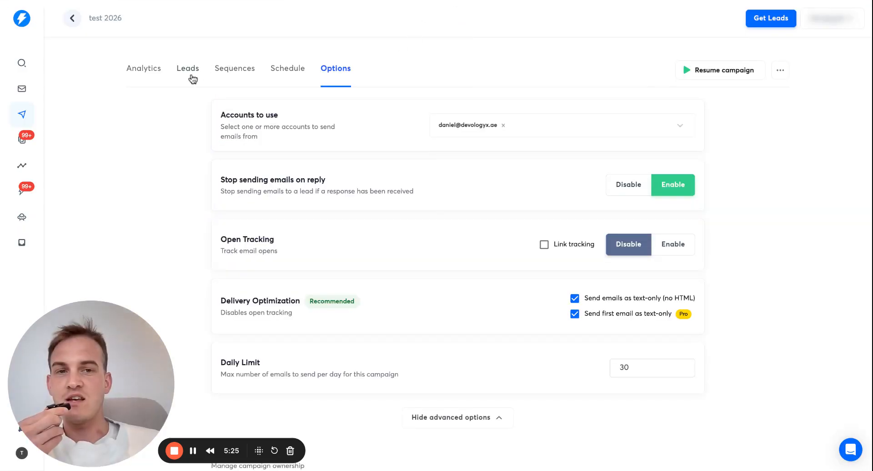
- Switch to the test 2026 campaign in Instantly and examine the placeholder text in Step 2 of its sequence
click(193, 77)
click(225, 78)
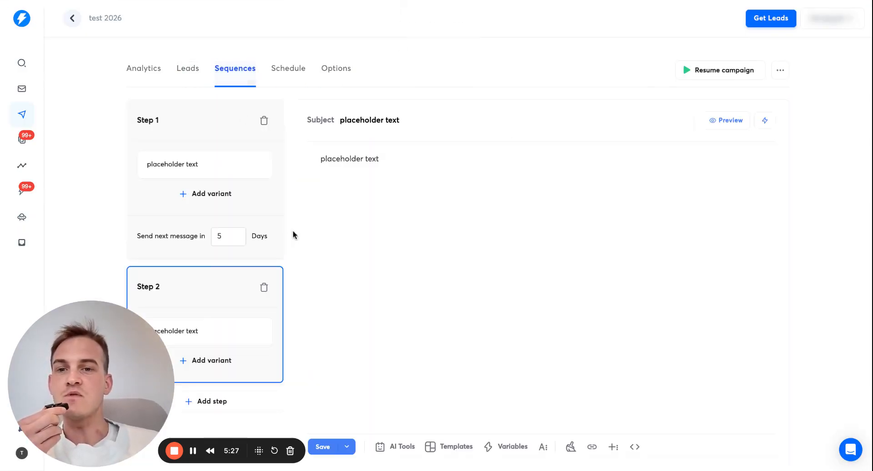
click(402, 167)
drag(399, 159, 325, 158)
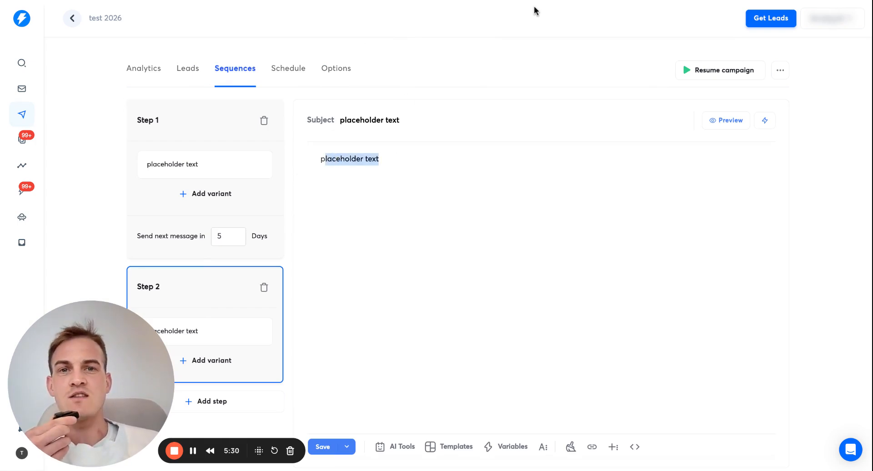
- Check the tutorial outline for running the "add lead to campaign" enrichment, and return to the Clay table
key(ctrl+Tab)
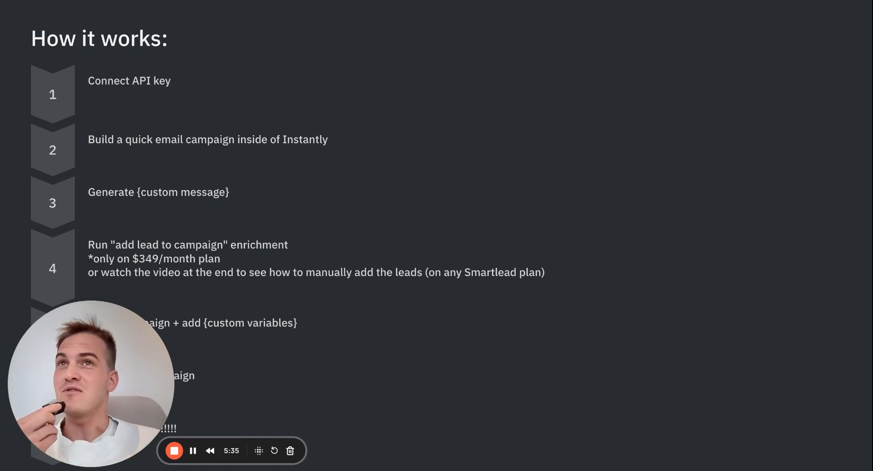
click(312, 1)
click(313, 1)
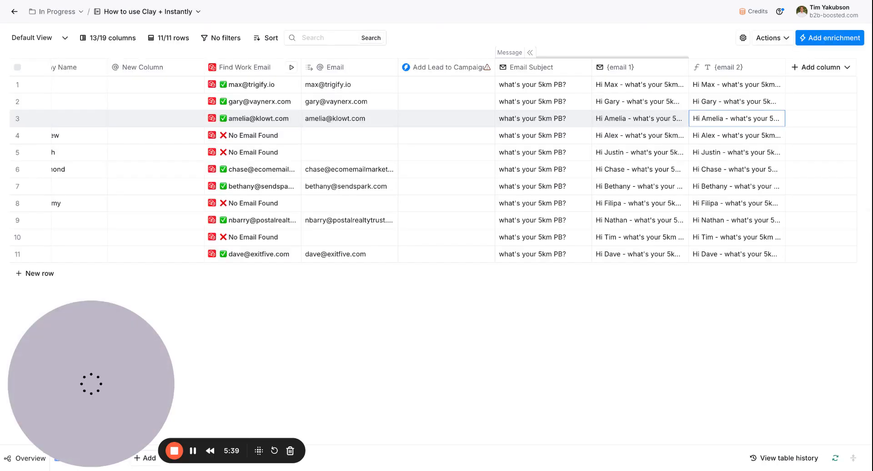
- Search the enrichments for "instant" and add Instantly's Add Lead to Campaign enrichment
click(836, 46)
text(insr)
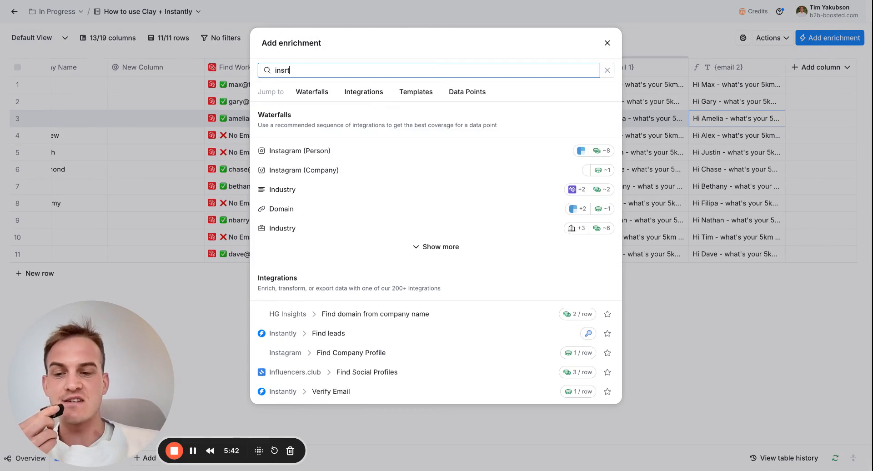
key(BackSpace)
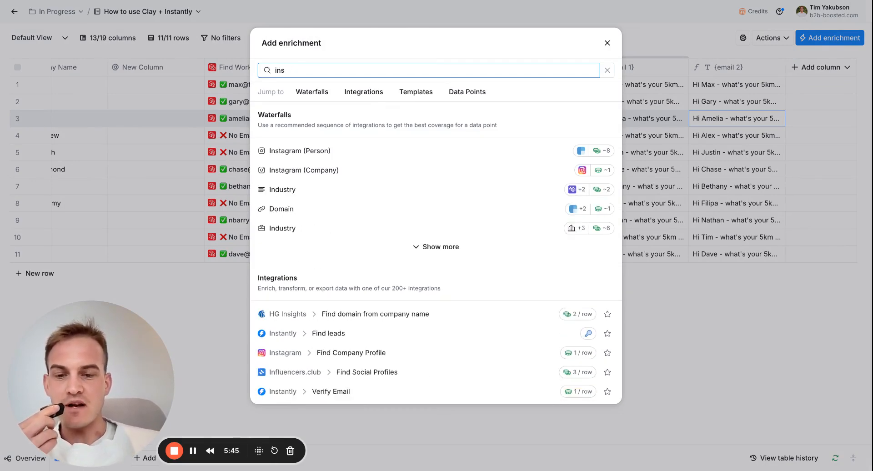
text(tant)
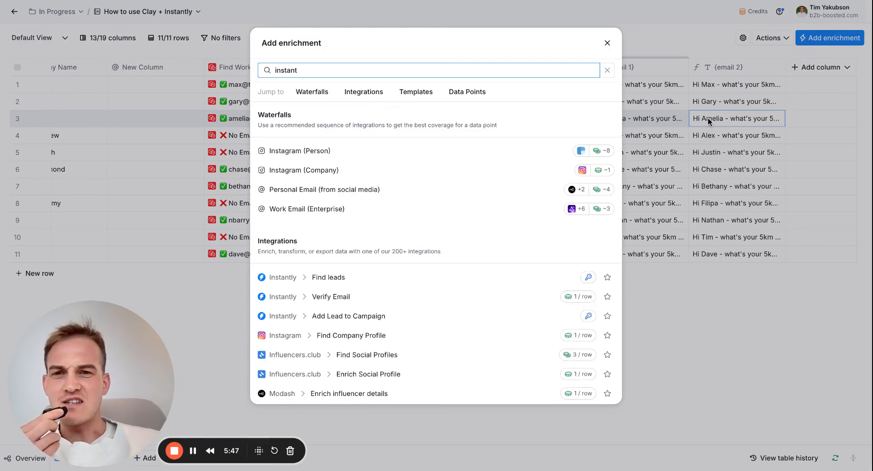
click(416, 316)
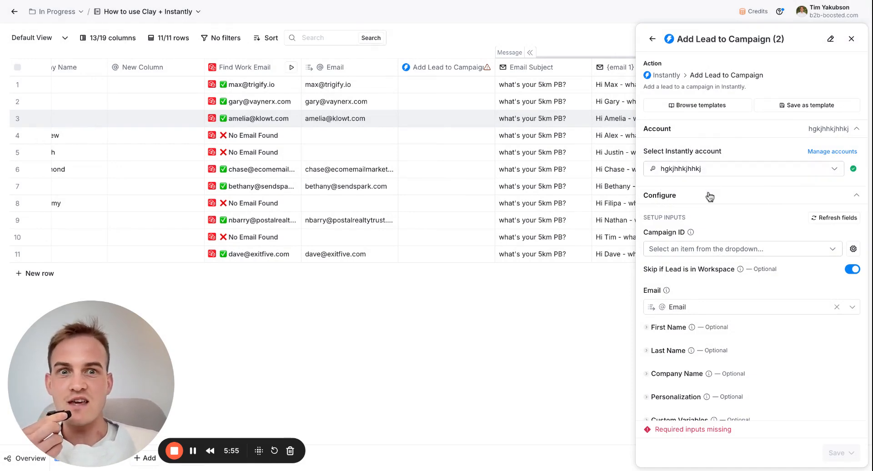
- Set the enrichment's campaign to test 2026 and map the lead's first name to the First Name column
click(681, 250)
text(test)
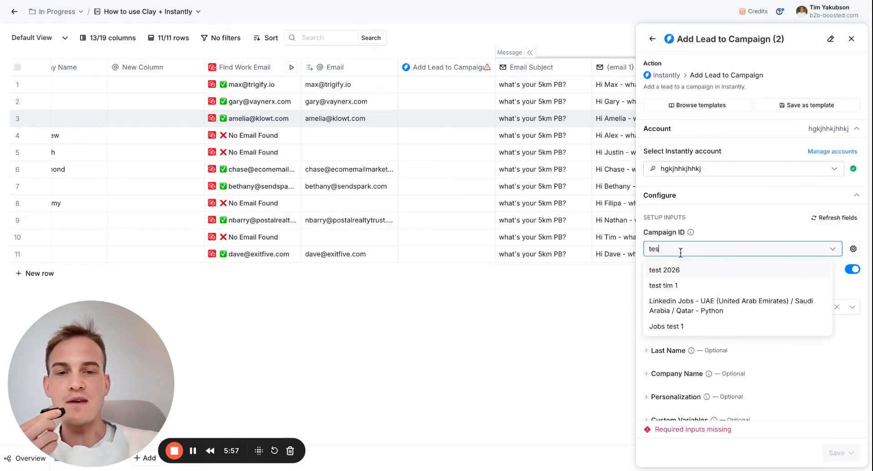
click(676, 273)
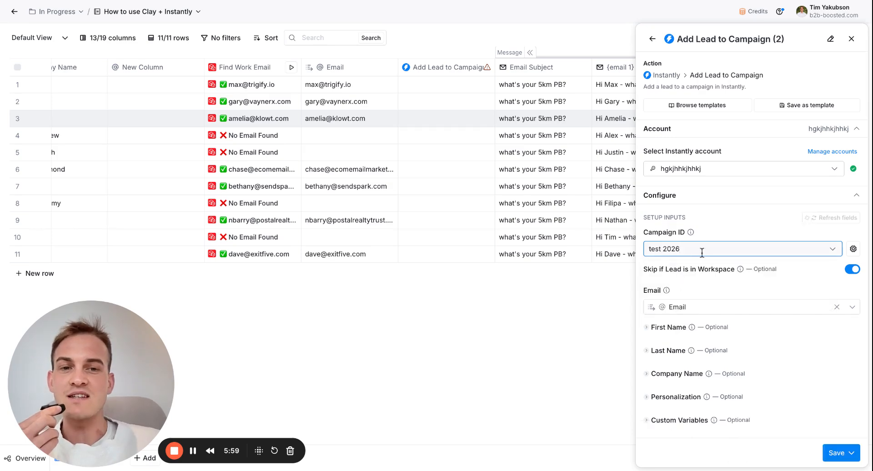
mouse_move(672, 314)
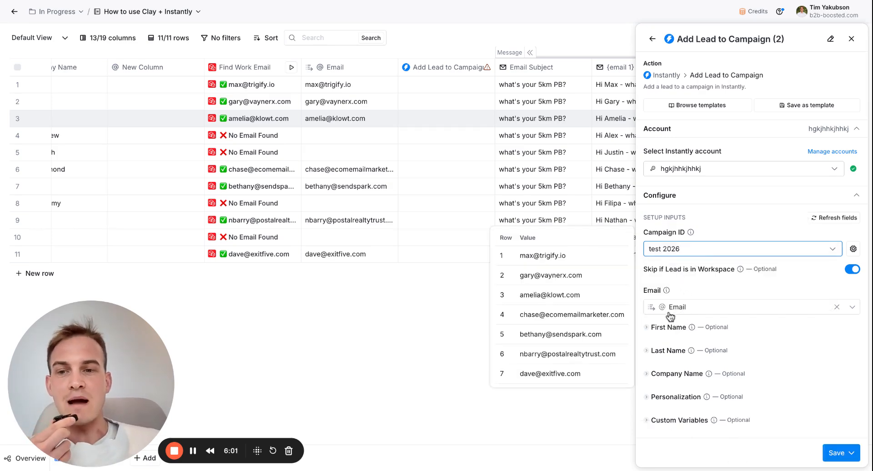
click(670, 328)
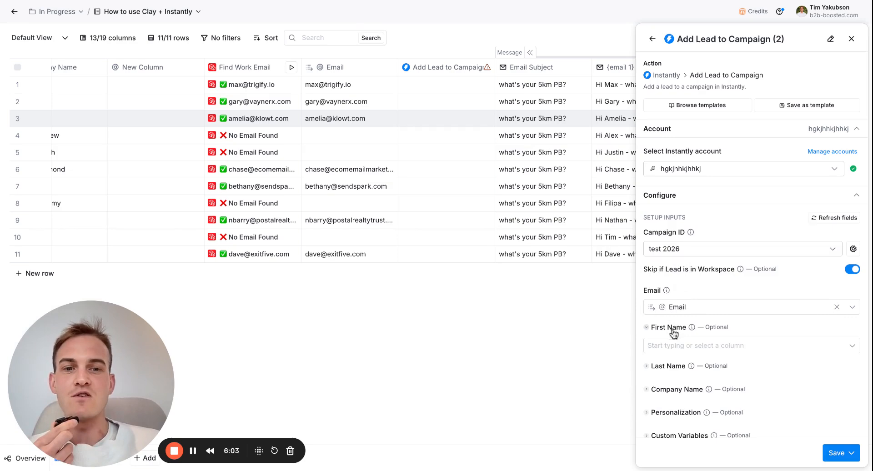
click(678, 347)
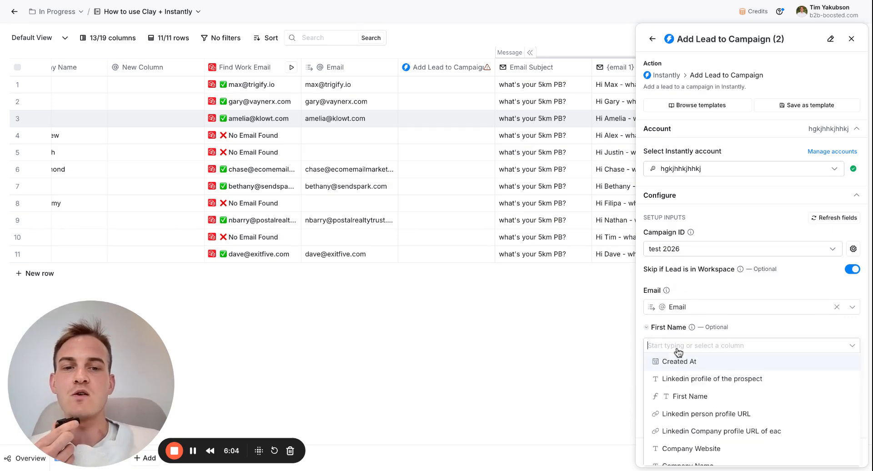
click(681, 396)
- Add a custom variable named email1 to the enrichment and copy its name
scroll(731, 357, down, 3)
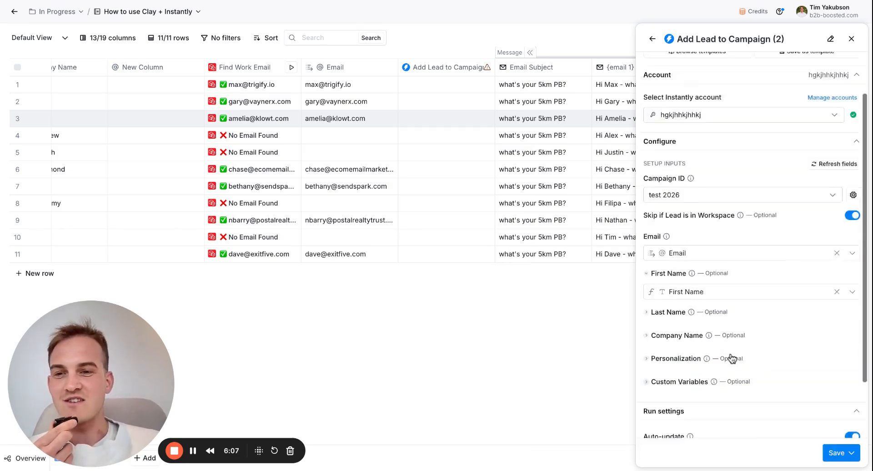
click(682, 312)
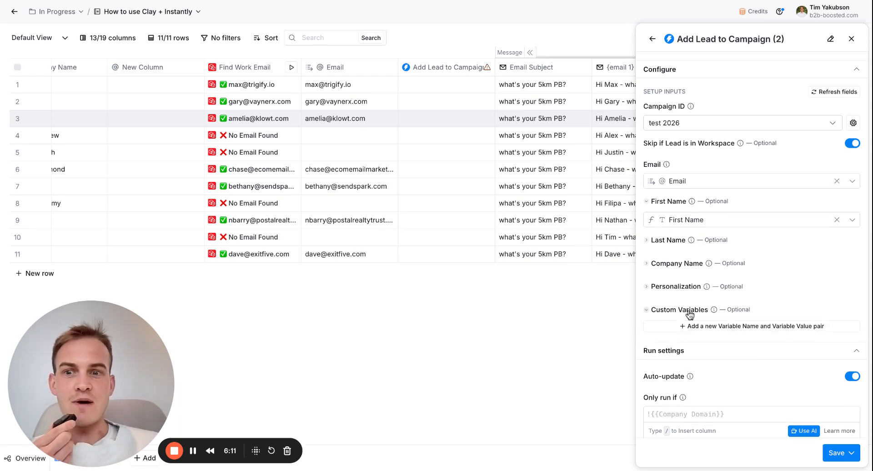
click(764, 331)
click(706, 328)
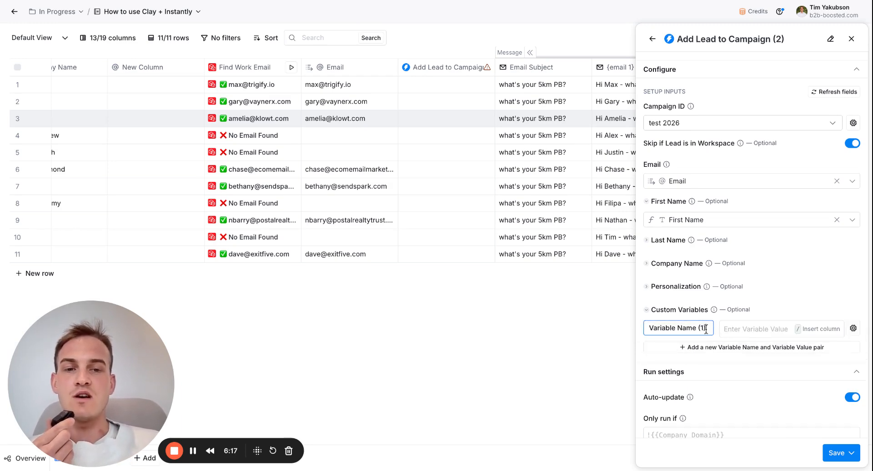
drag(705, 328, 643, 329)
text(ema)
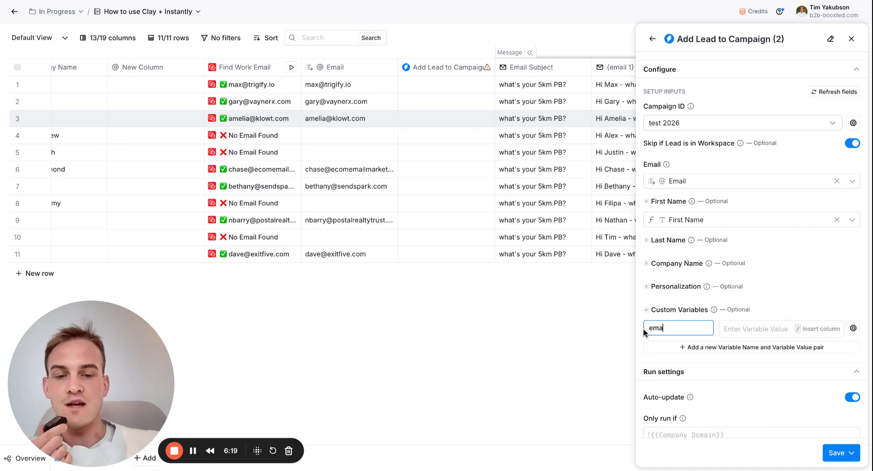
text(il1)
key(ctrl+a)
key(ctrl+c)
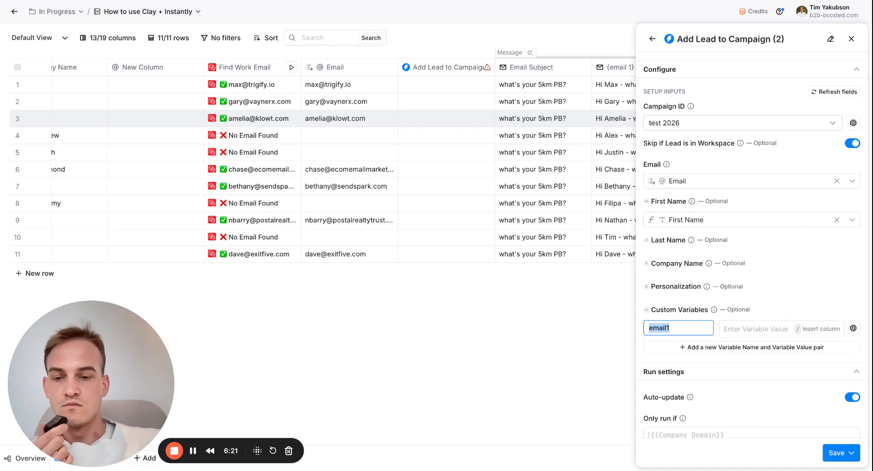
- Add a second custom variable named email2 to the enrichment
click(668, 347)
click(663, 349)
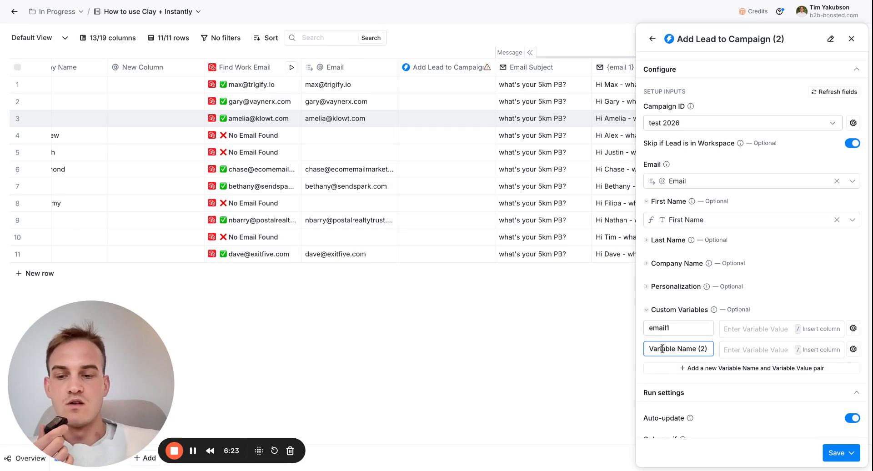
key(ctrl+a)
key(BackSpace)
key(ctrl+v)
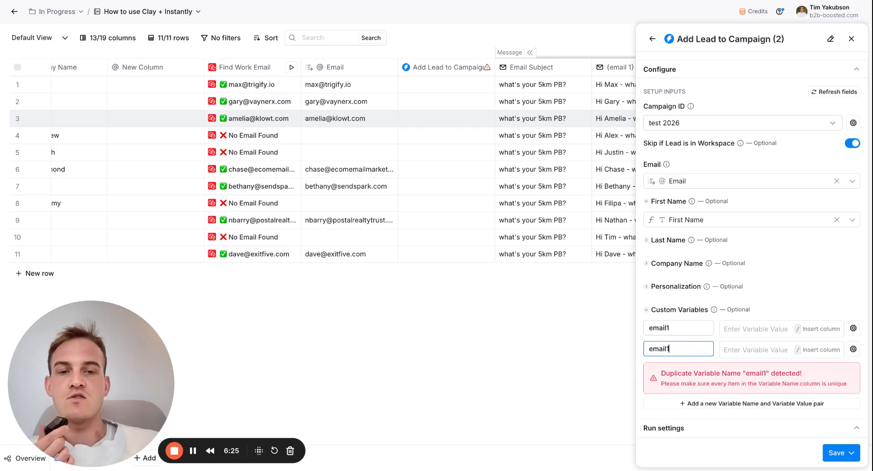
key(BackSpace)
- Map the email1 variable to the {email 1} column text and the email2 variable to the {email 2} column
click(762, 331)
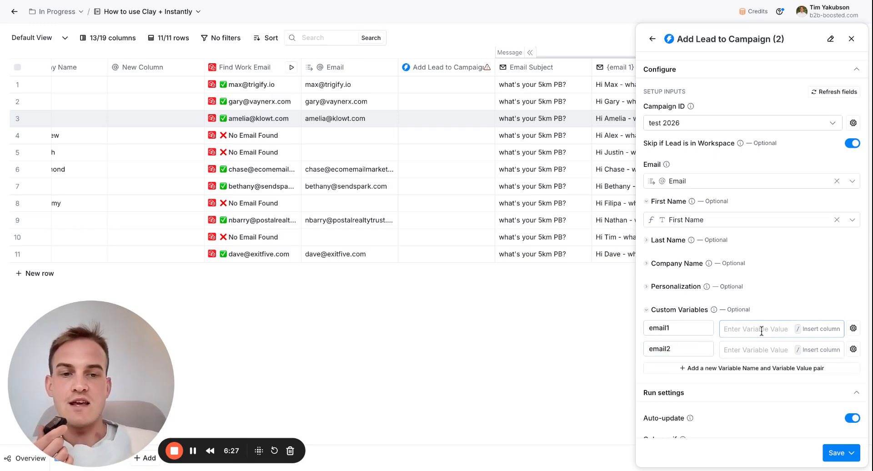
text(/1)
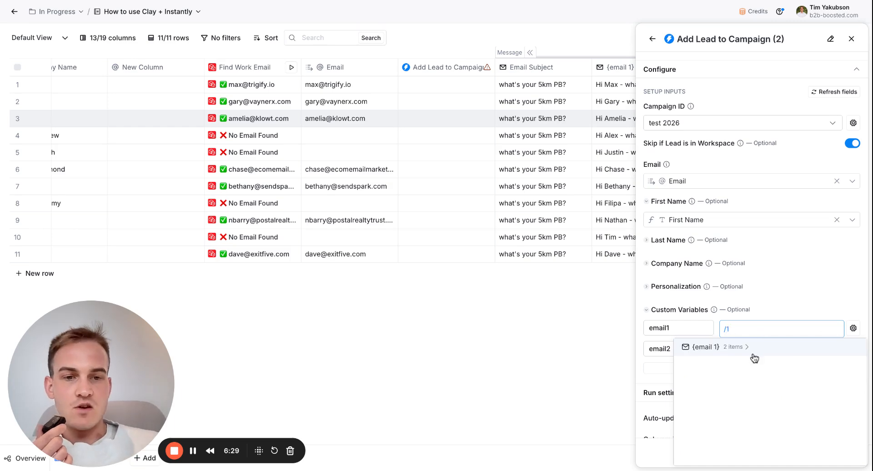
click(753, 351)
click(746, 380)
click(751, 350)
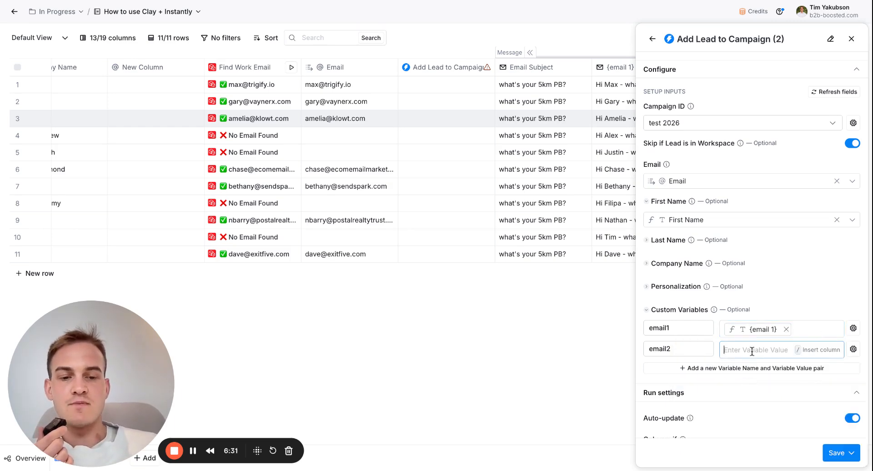
text(/2)
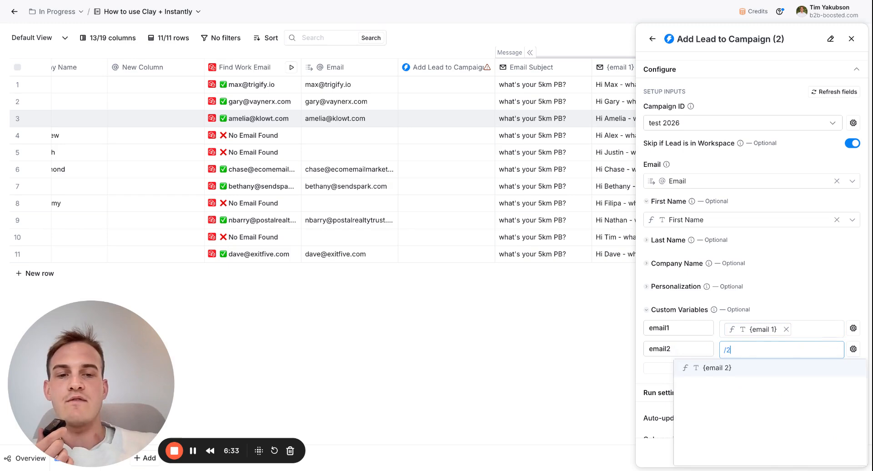
click(752, 367)
- Save the Add Lead to Campaign enrichment and run it on all 11 rows in the view
scroll(796, 391, down, 2)
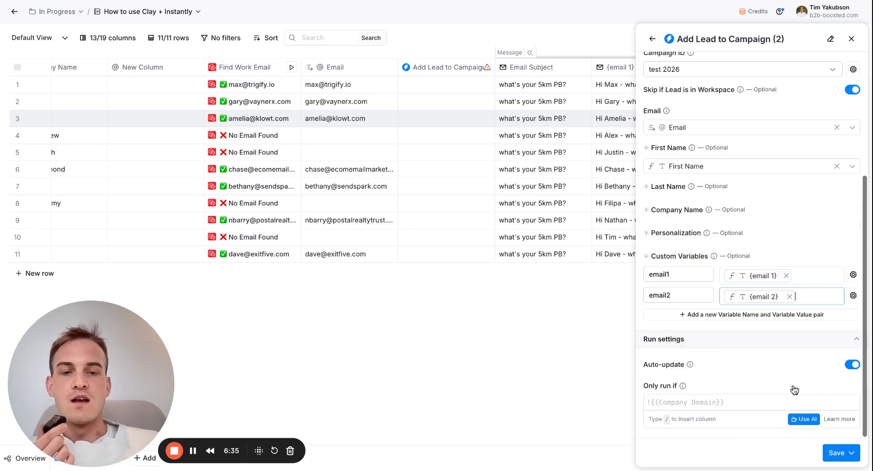
click(848, 460)
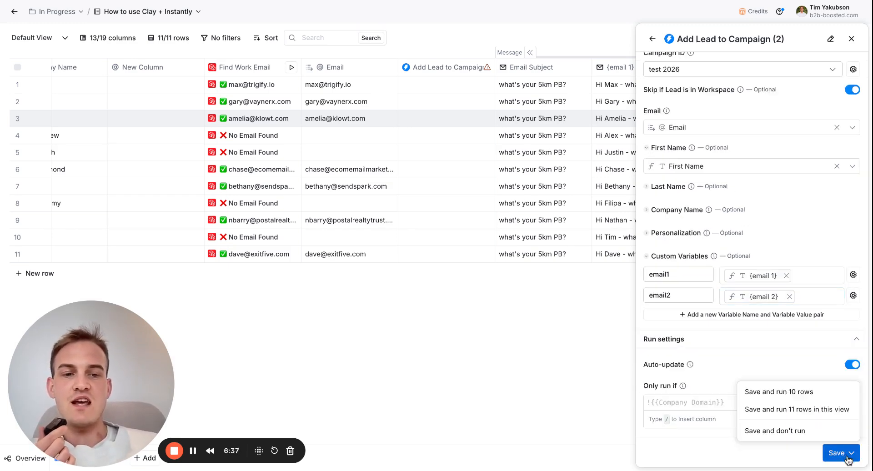
click(791, 412)
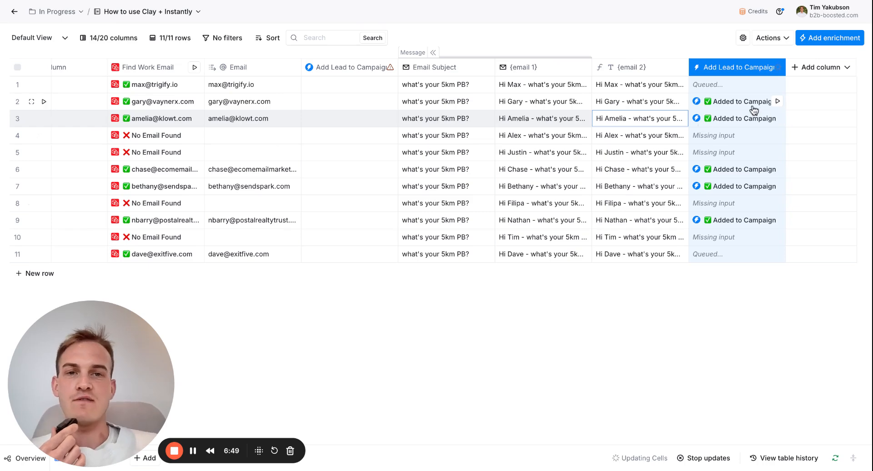
- Switch to the test 2026 campaign in Instantly, replace the Step 1 email body with the email1 variable, and save
click(454, 8)
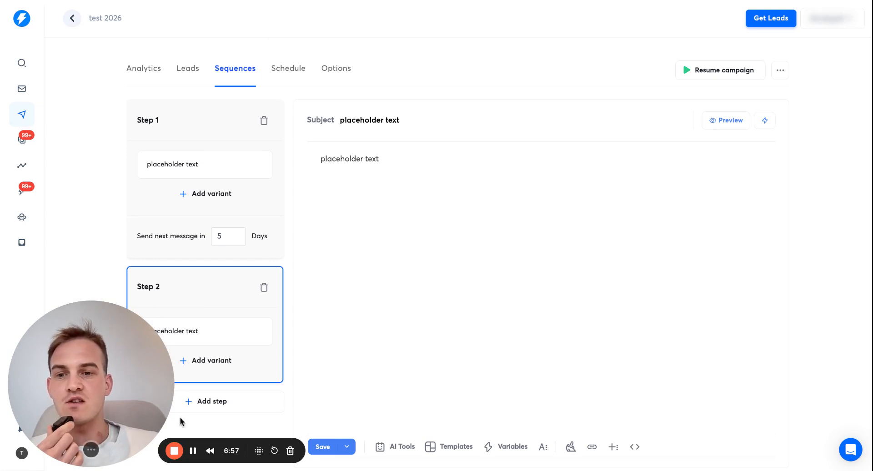
click(193, 453)
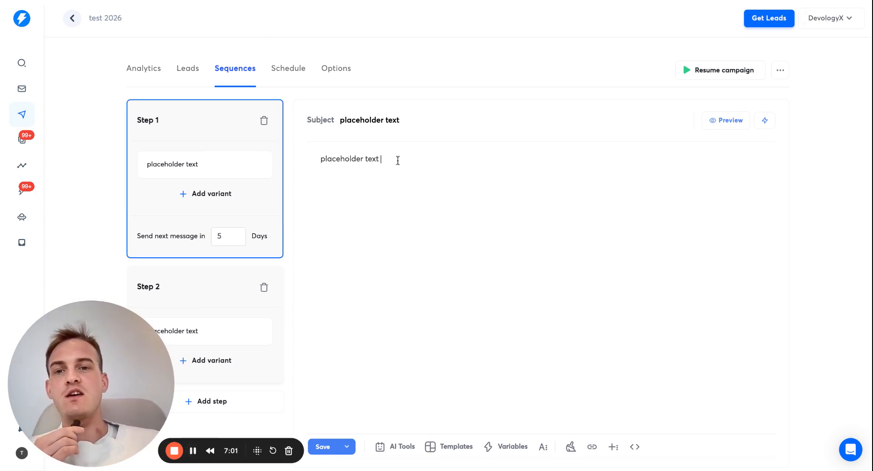
key(ctrl+a)
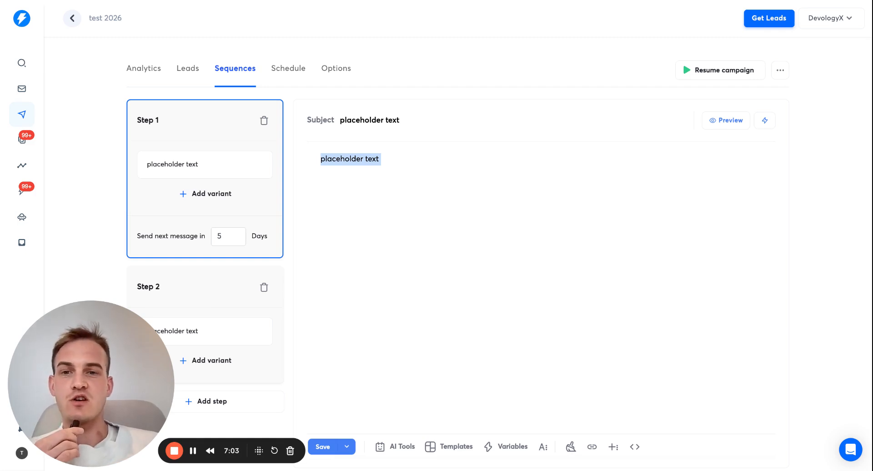
key(BackSpace)
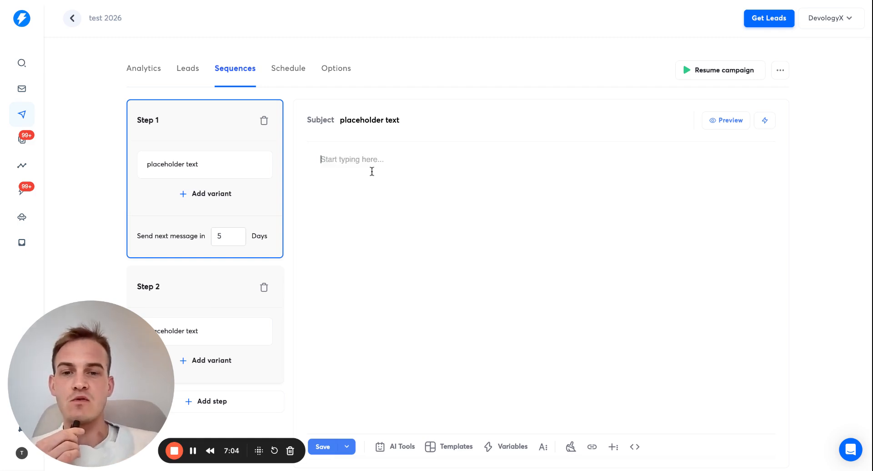
click(493, 450)
click(369, 204)
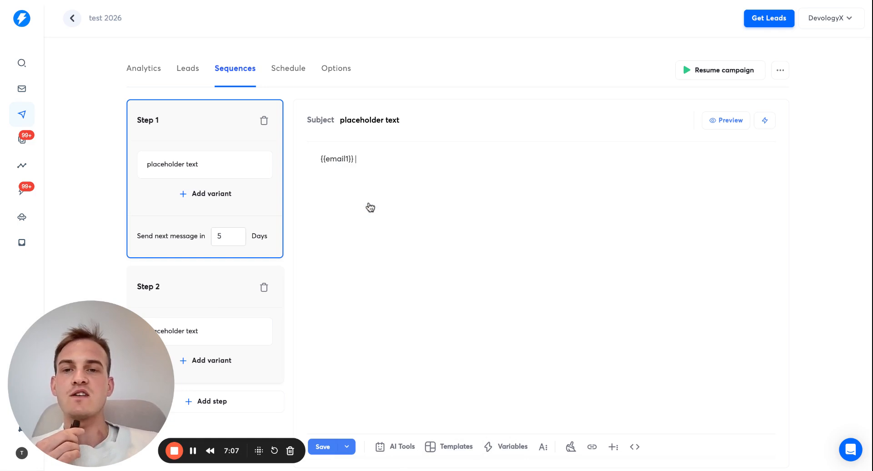
click(321, 447)
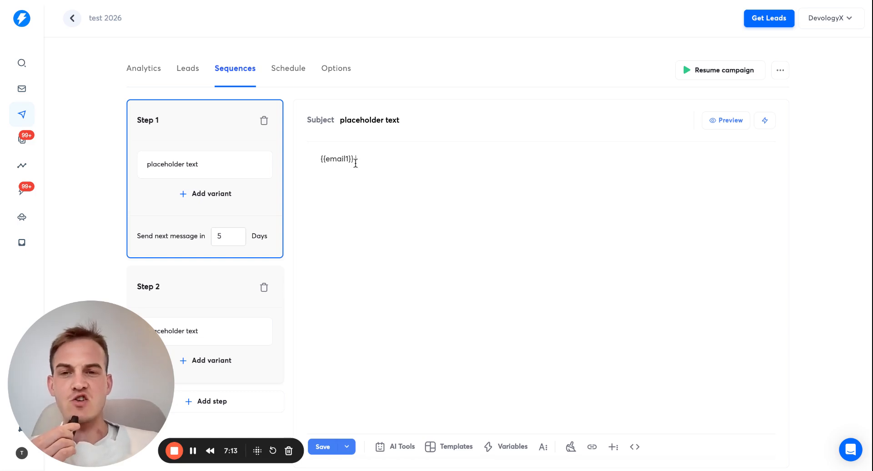
- Preview the Step 1 email with a sending account selected, check the personalised message, and close the preview
double_click(359, 159)
click(370, 160)
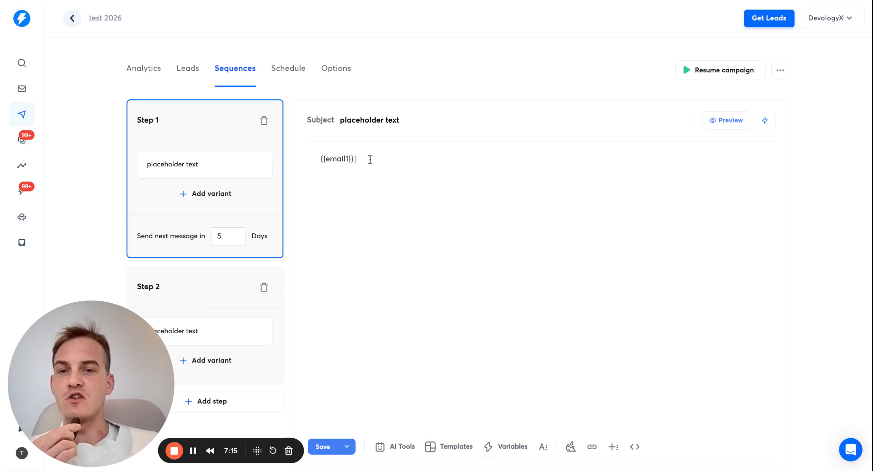
click(722, 127)
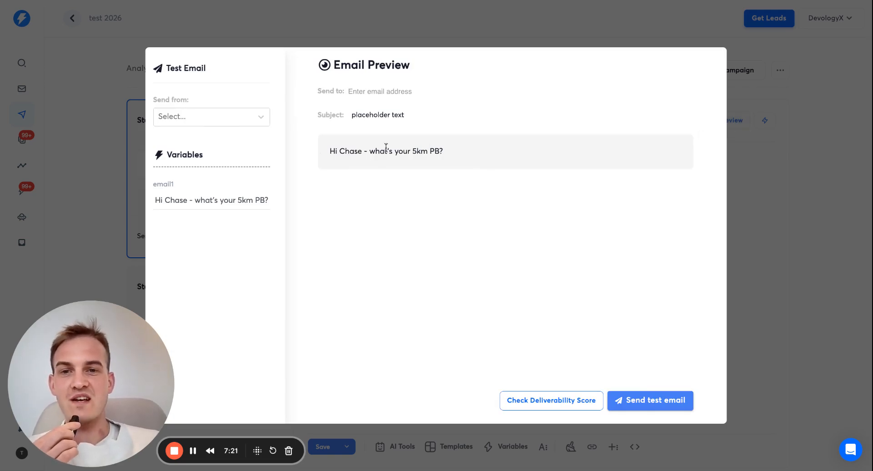
triple_click(335, 153)
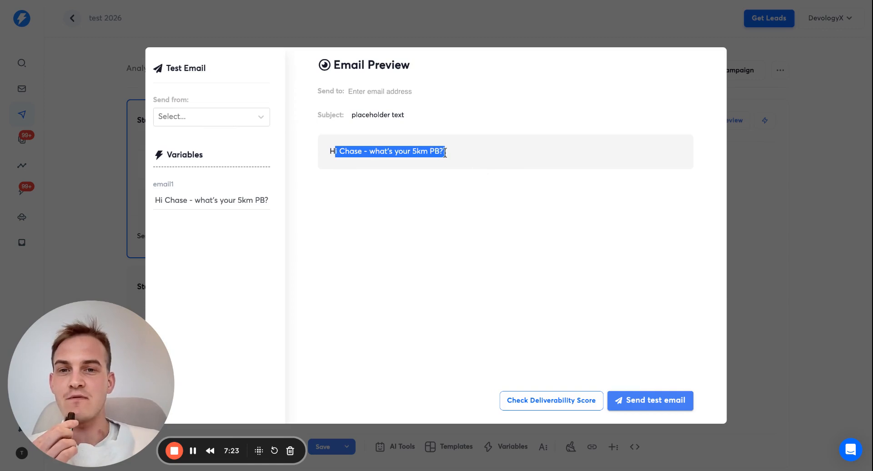
click(220, 125)
click(223, 179)
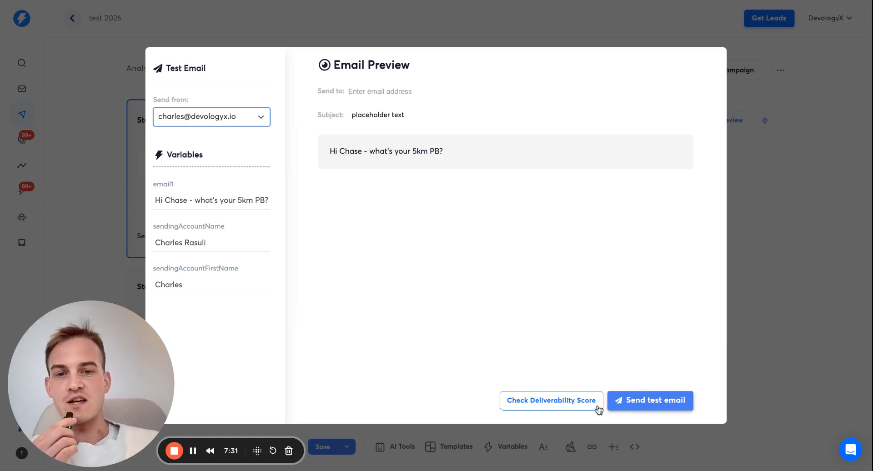
click(764, 273)
- Replace the Step 2 email body with the email2 variable and save the campaign
scroll(217, 234, down, 1)
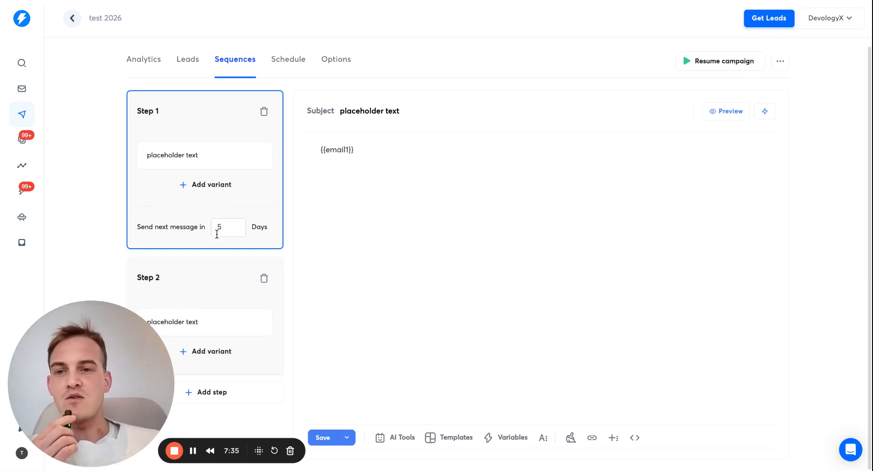
click(215, 323)
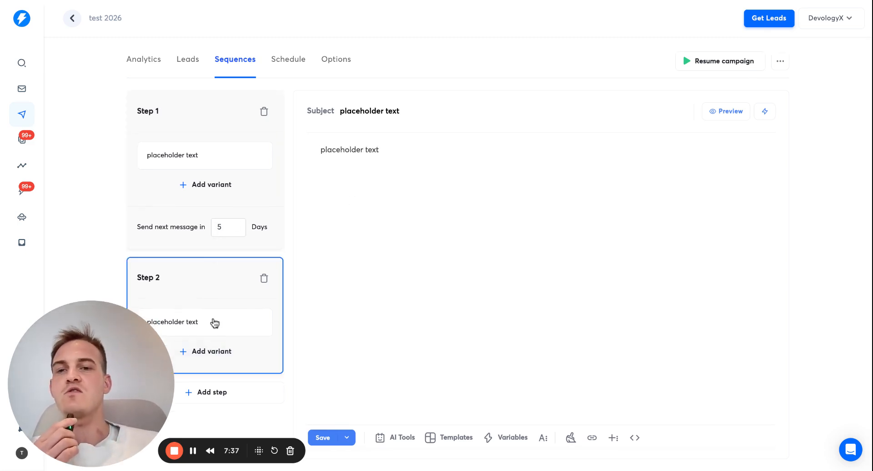
key(ctrl+a)
key(BackSpace)
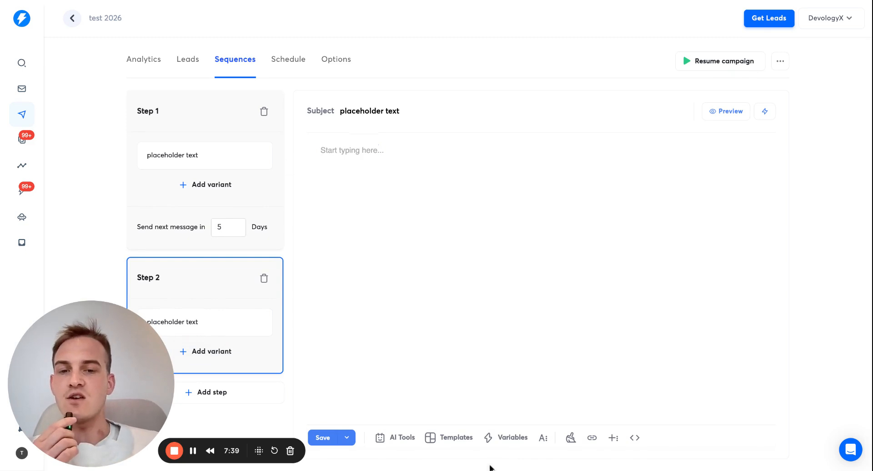
click(506, 442)
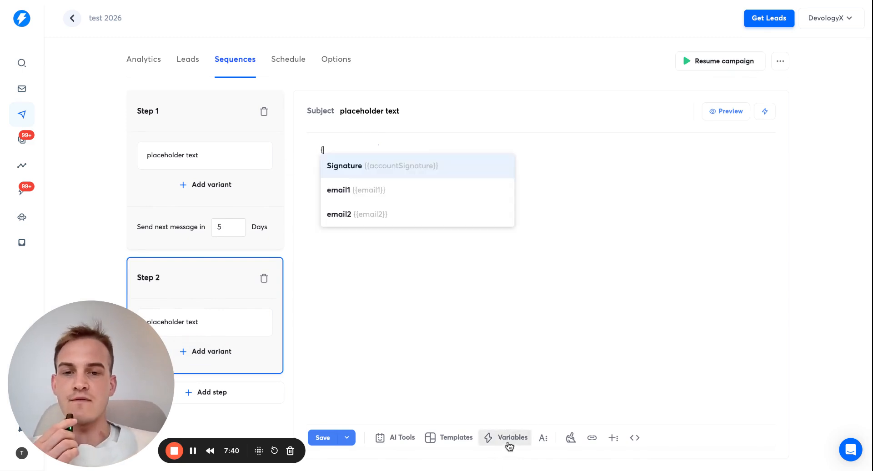
click(440, 224)
click(319, 440)
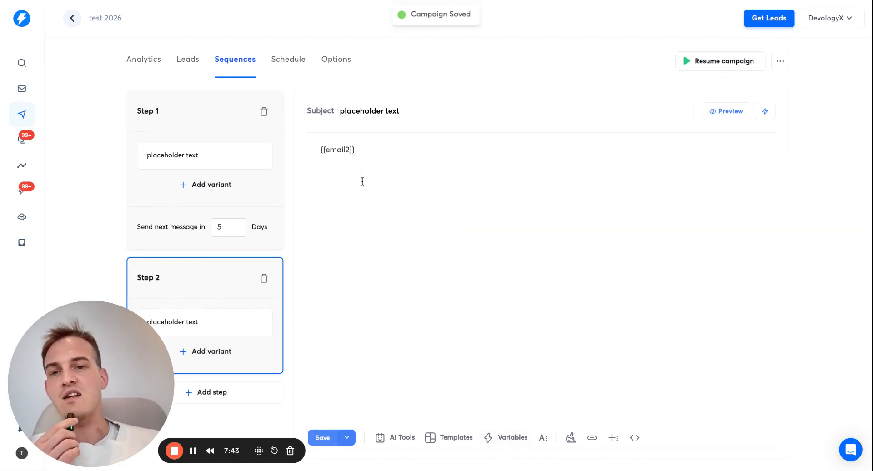
- Preview the Step 2 email to check its personalised message, close the preview, and save the campaign again
click(362, 181)
click(725, 114)
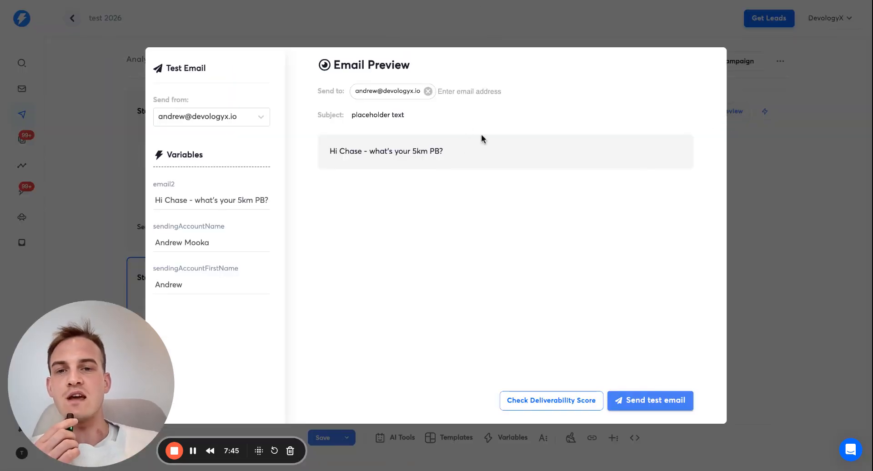
triple_click(467, 159)
click(757, 164)
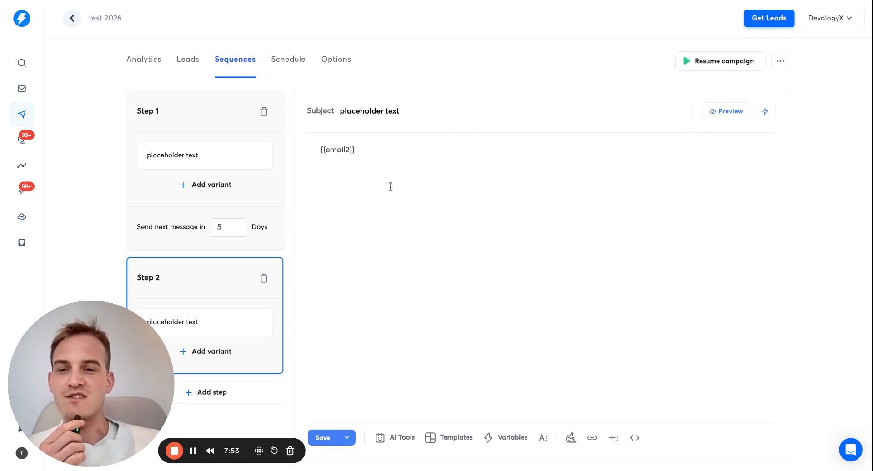
click(327, 438)
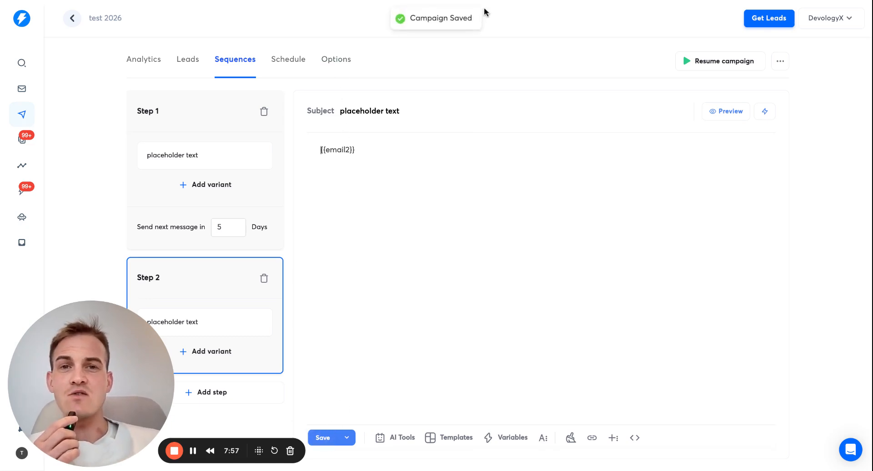
- Check the tutorial outline for launching the campaign and using templates, and return to the Clay table
key(ctrl+Tab)
drag(130, 360, 314, 359)
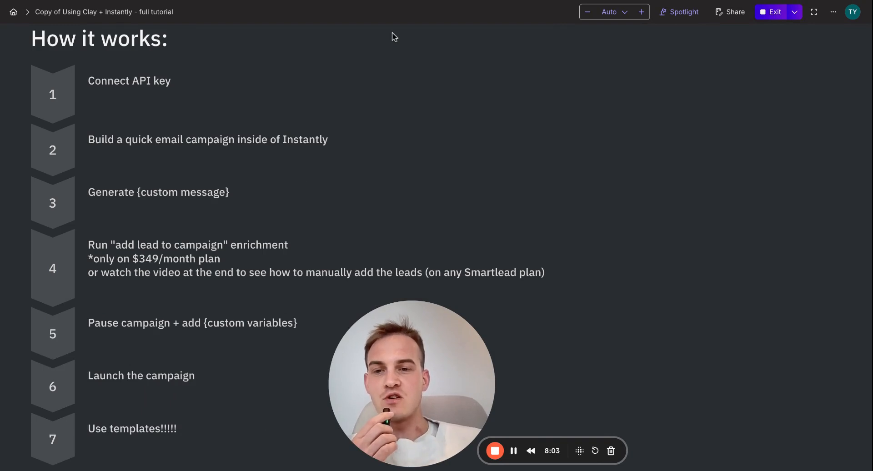
mouse_move(400, 350)
mouse_down()
mouse_move(230, 332)
mouse_move(445, 288)
mouse_move(175, 234)
mouse_move(92, 227)
mouse_up()
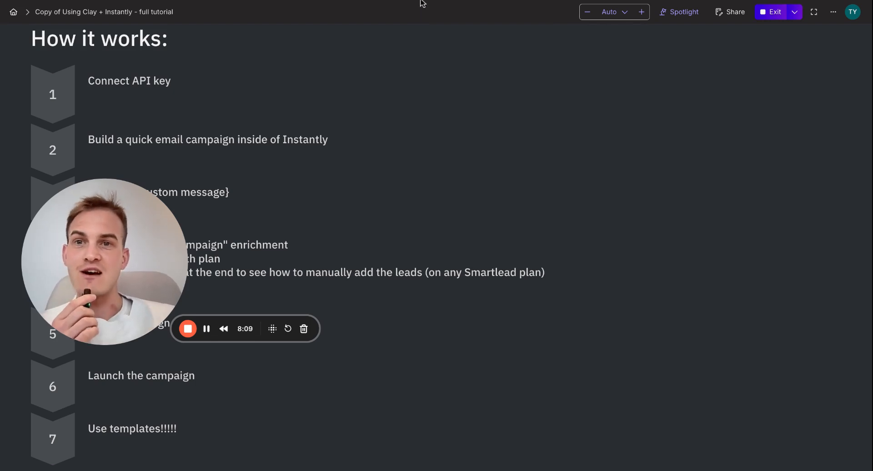
key(ctrl+Tab)
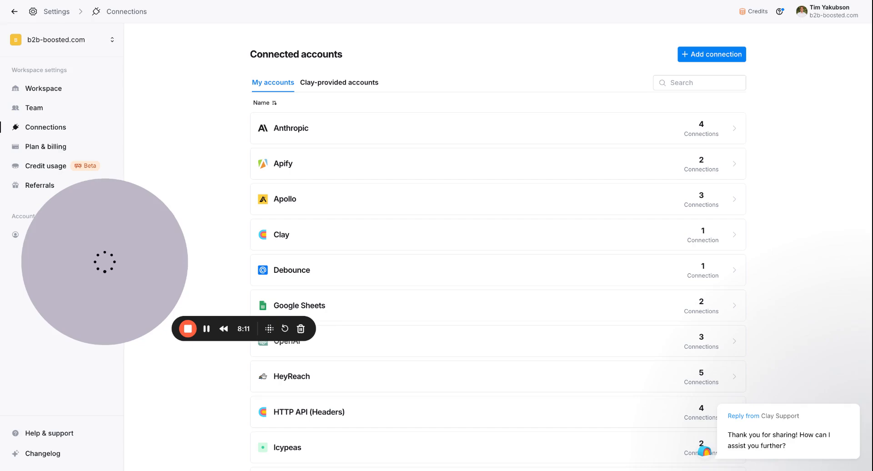
key(ctrl+Tab)
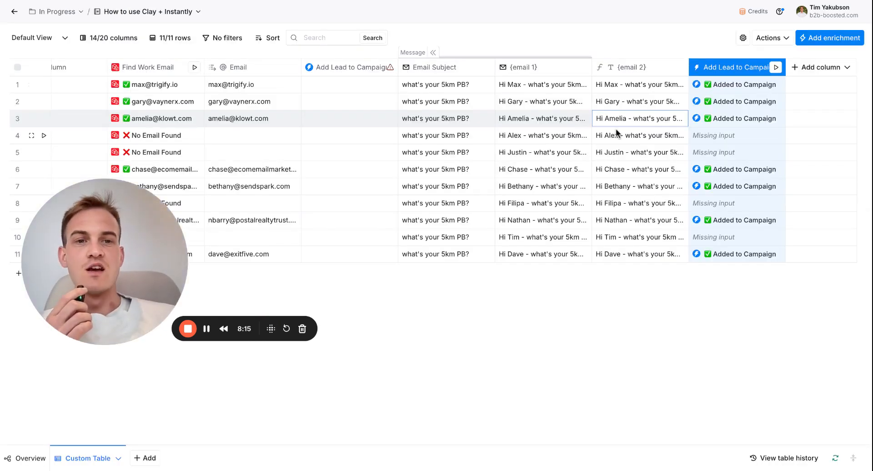
- Start saving the Add Lead to Campaign (2) enrichment as a new template and enter "add lead ro instantly" as its name
click(660, 44)
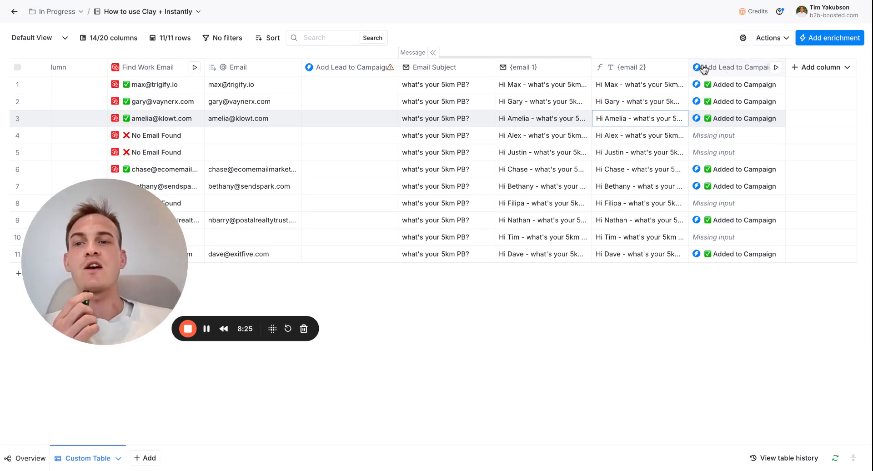
click(740, 69)
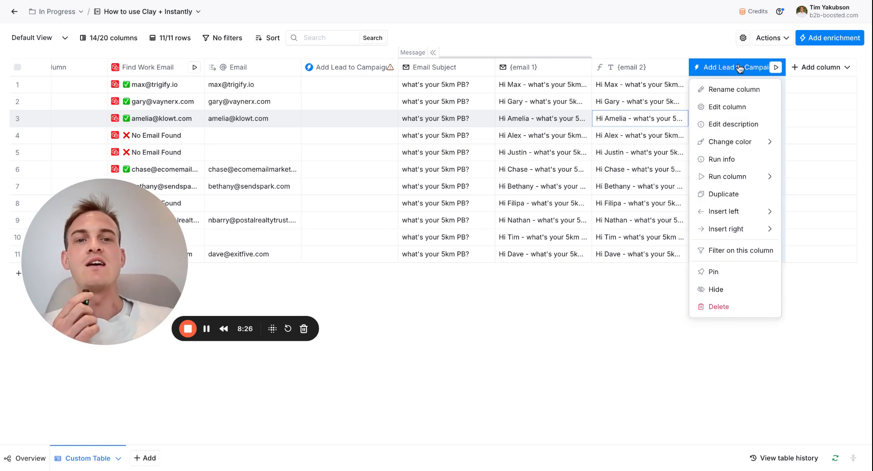
click(732, 108)
click(785, 107)
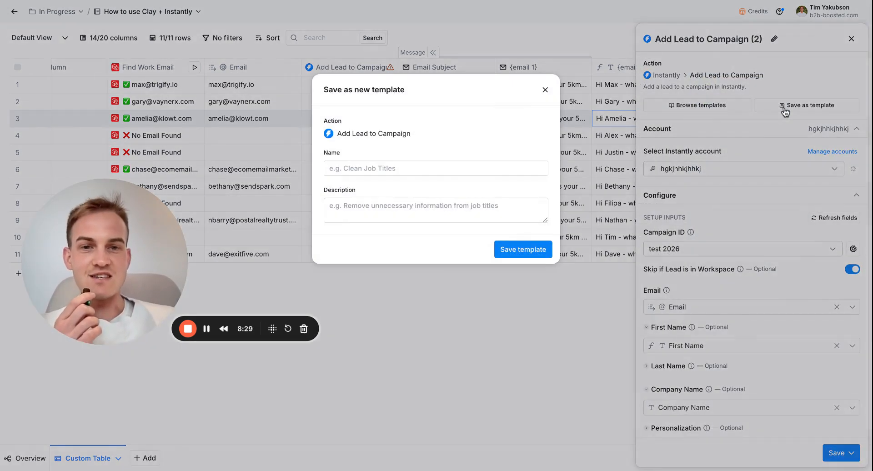
click(440, 170)
text(t)
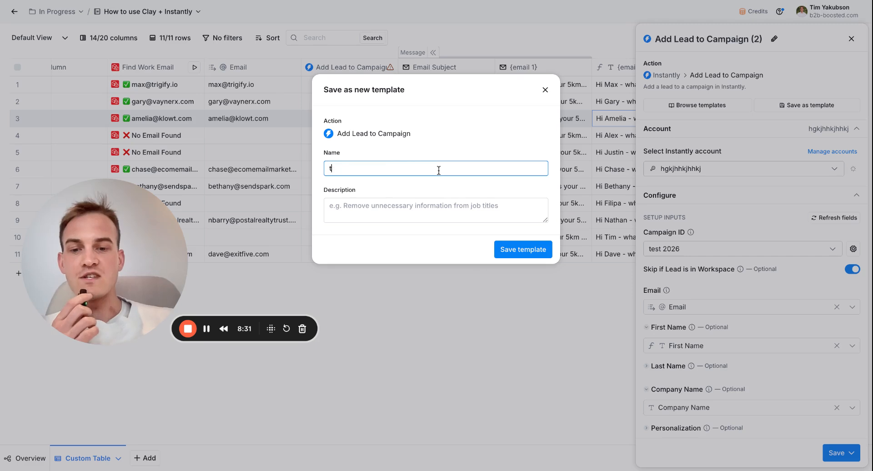
text(i)
key(BackSpace)
key(BackSpace)
text(add lead ro instantly)
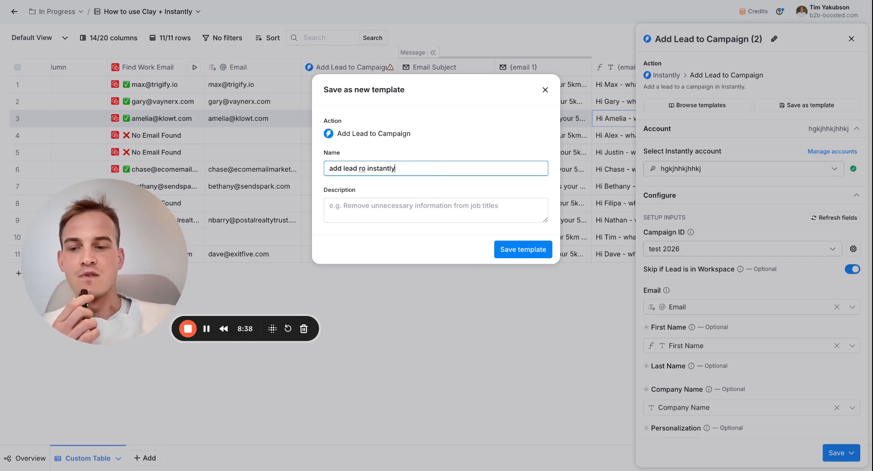
- Copy the template name into its description and correct both texts to "add lead to instantly"
key(ctrl+a)
key(ctrl+c)
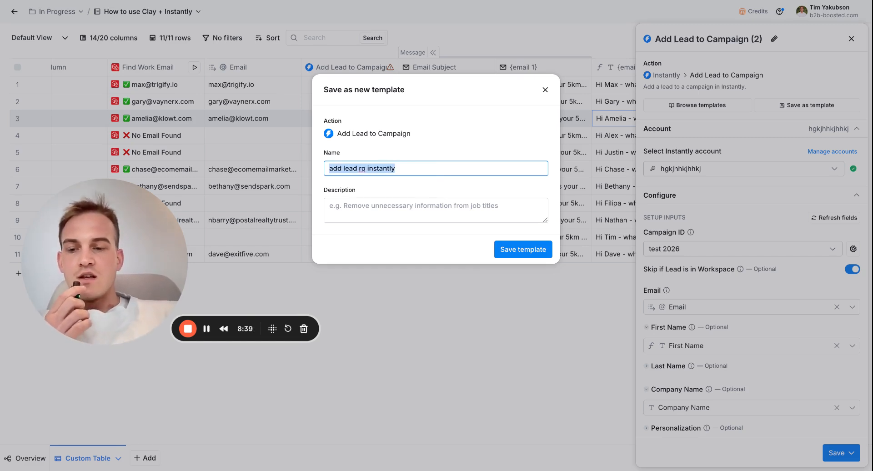
key(Tab)
key(ctrl+v)
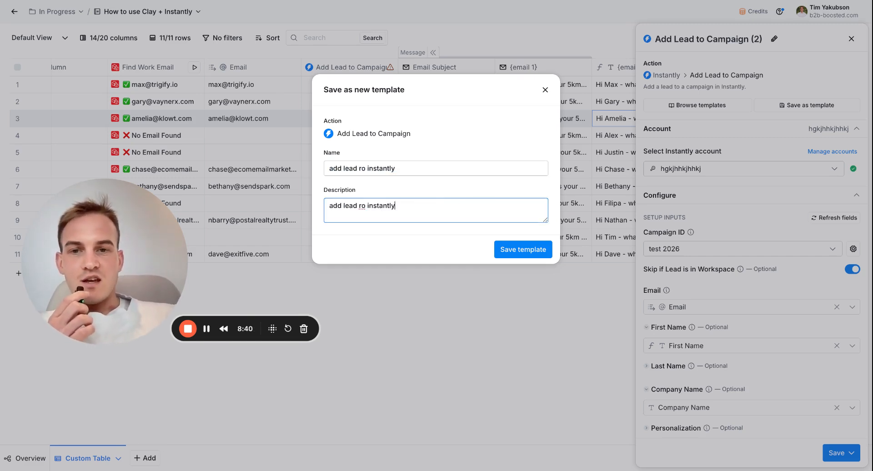
click(362, 170)
click(362, 205)
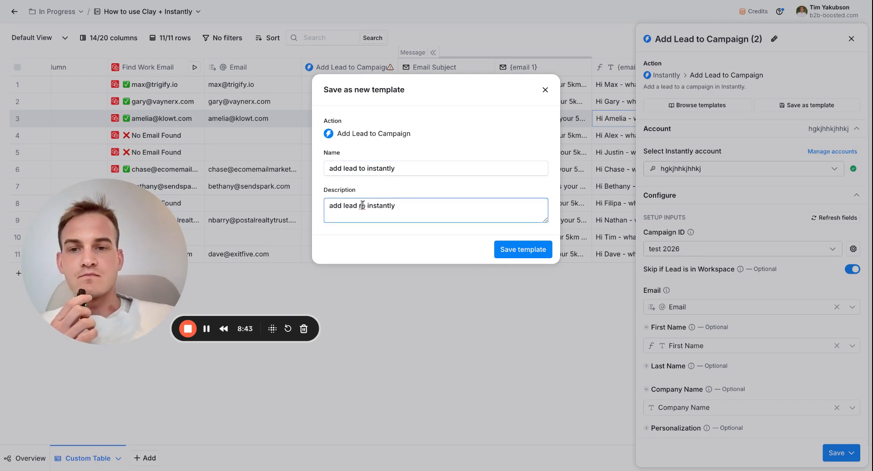
- Save the new template, and save the Add Lead to Campaign (2) column
click(526, 250)
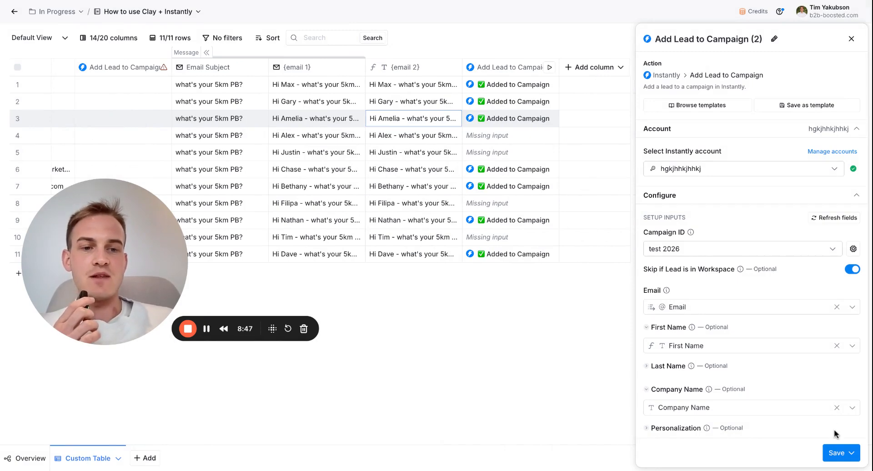
click(839, 453)
click(800, 436)
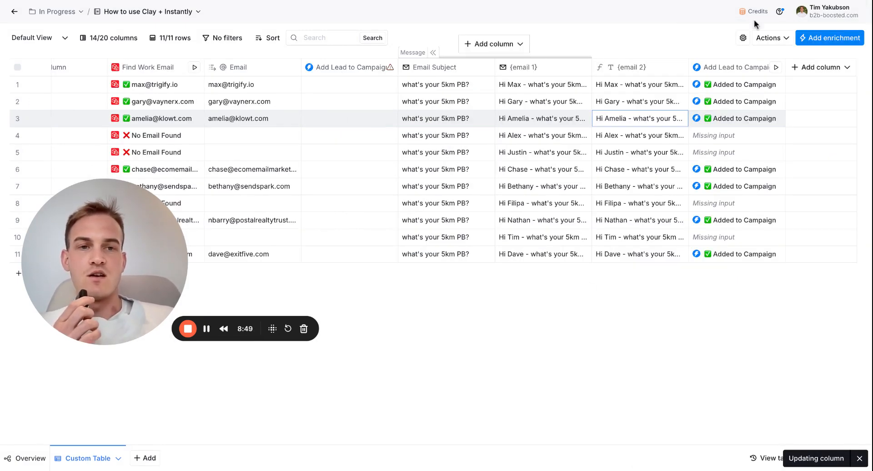
- Search the enrichments for "insta" and add a new Instantly Add Lead to Campaign enrichment
click(821, 45)
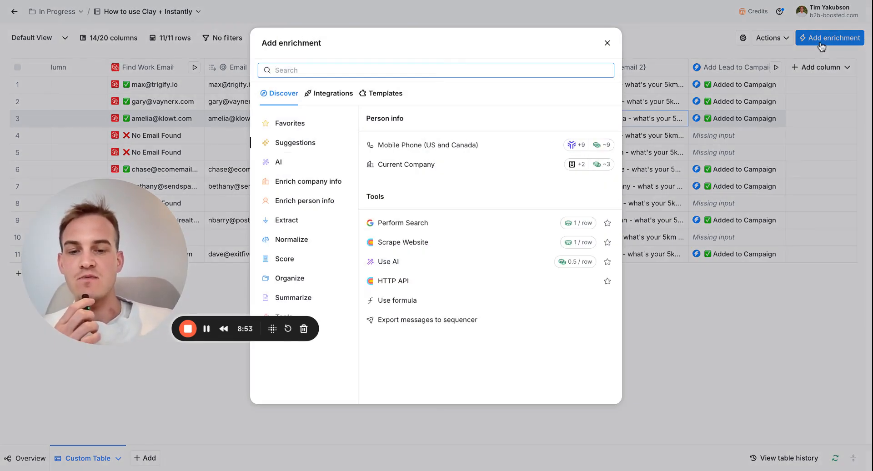
text(insta)
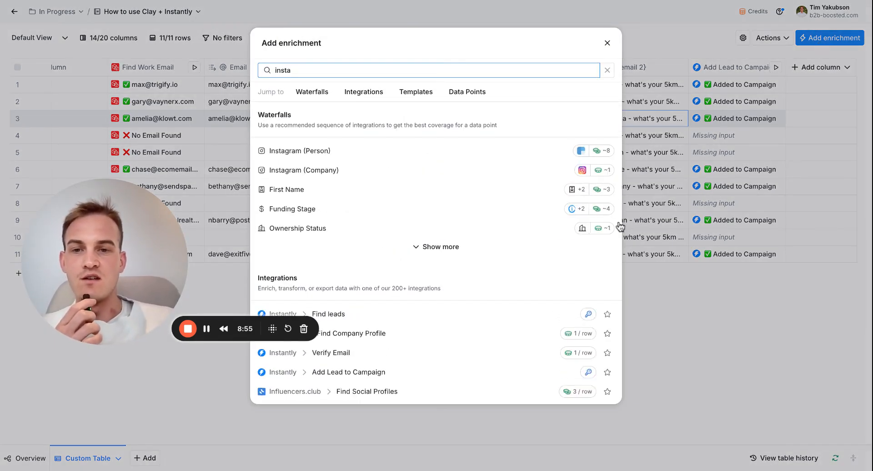
scroll(495, 327, down, 1)
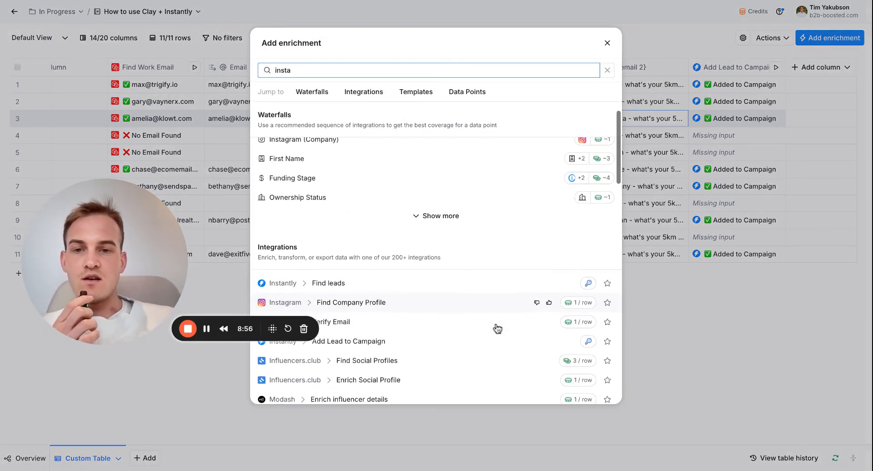
click(427, 345)
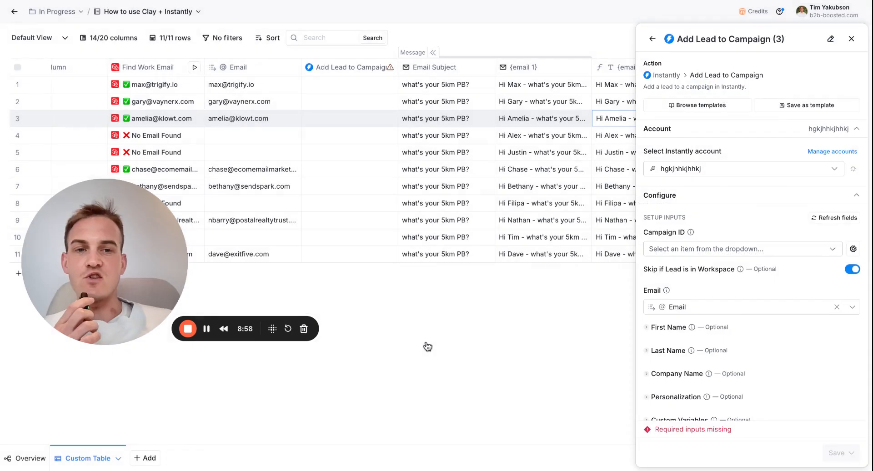
- Choose the "add lead to instantly" template for the new enrichment and map its First Name input to the First Name column
click(714, 108)
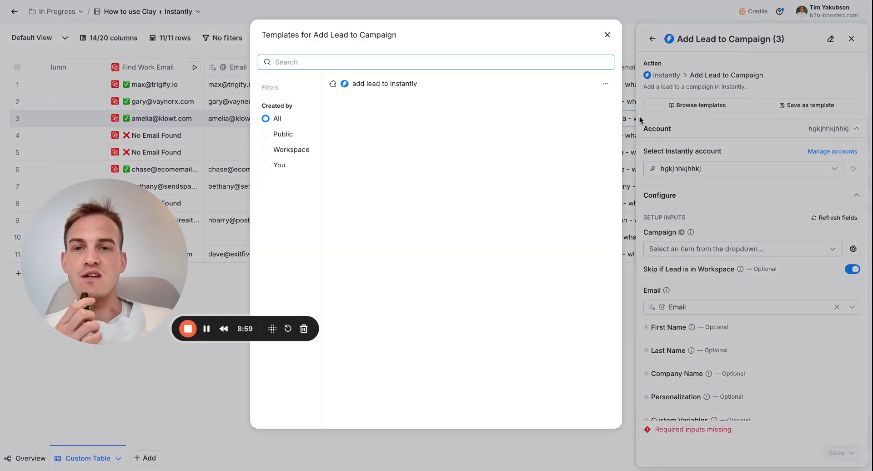
click(388, 88)
click(384, 208)
text(f)
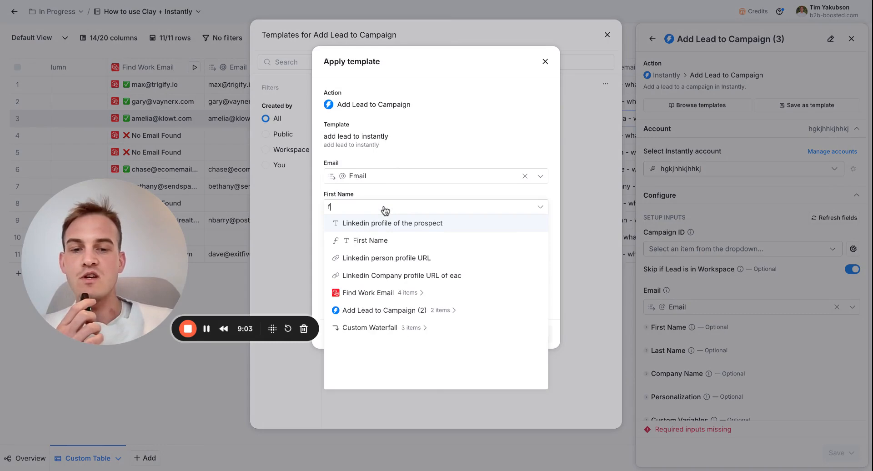
text(ir)
click(379, 223)
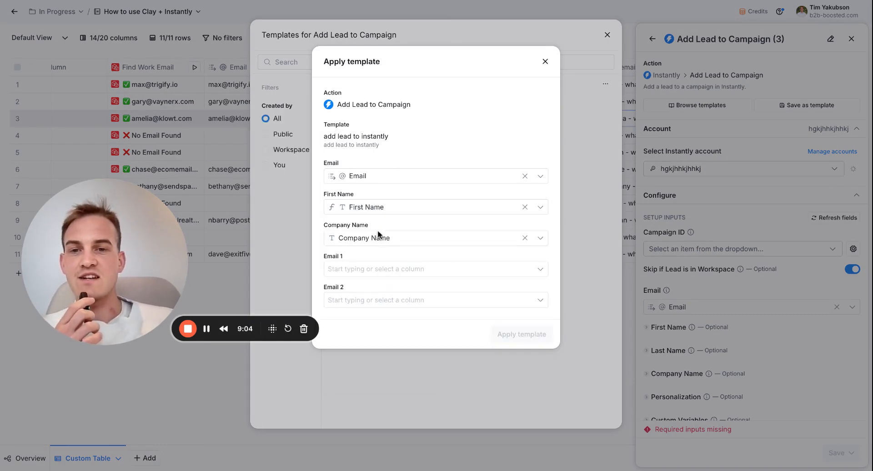
- Map the template's Email 1 to {email 1} and Email 2 to {email 2}, and apply the template
click(363, 272)
text(1)
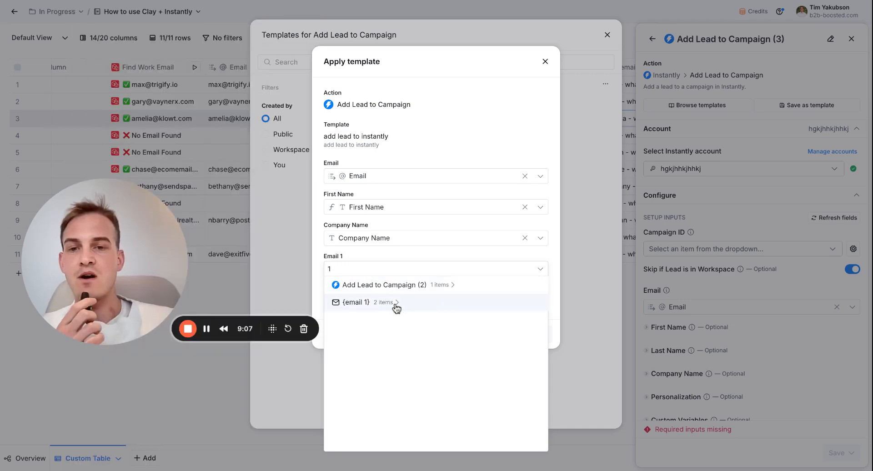
click(397, 302)
click(396, 335)
click(397, 300)
text(2)
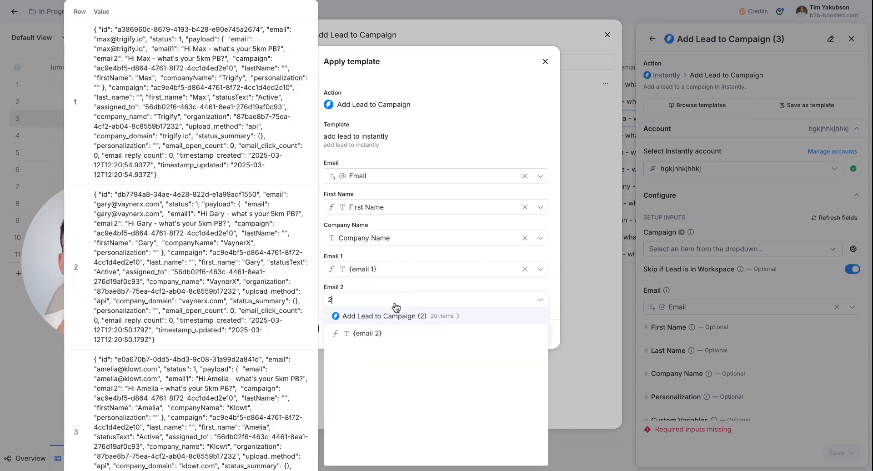
click(391, 333)
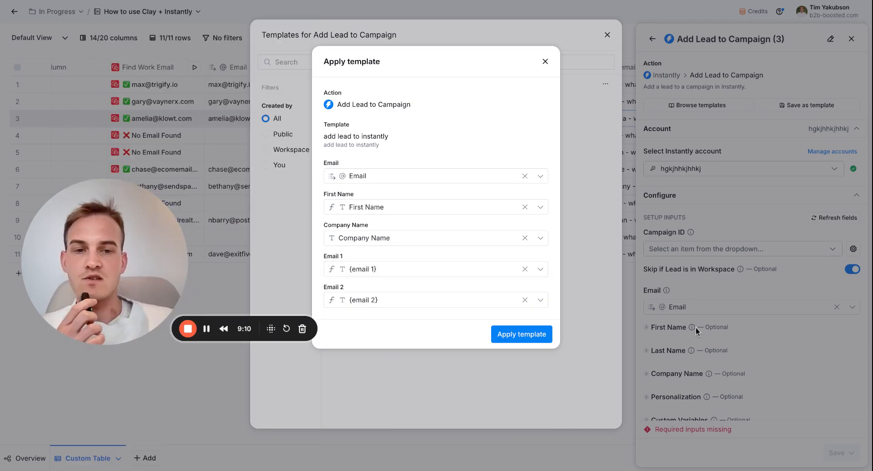
click(521, 334)
- Review the filled-in settings, turn off Skip if Lead is in Workspace, and save and run the new enrichment column
scroll(764, 363, down, 5)
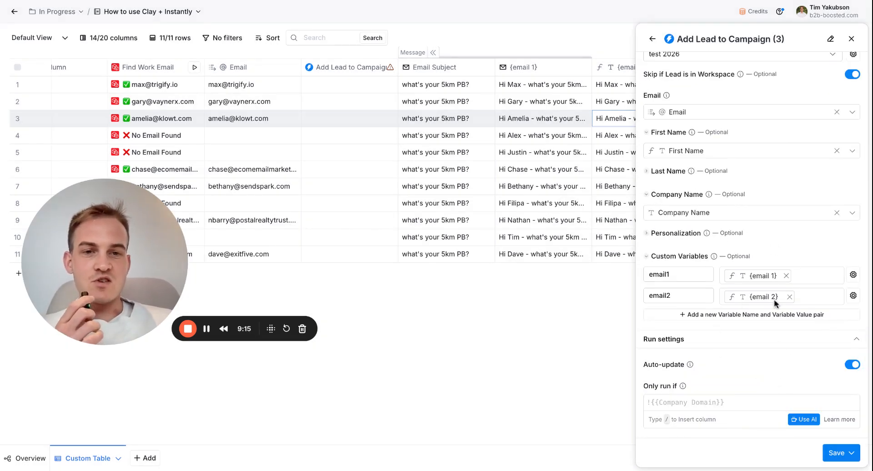
scroll(766, 264, up, 5)
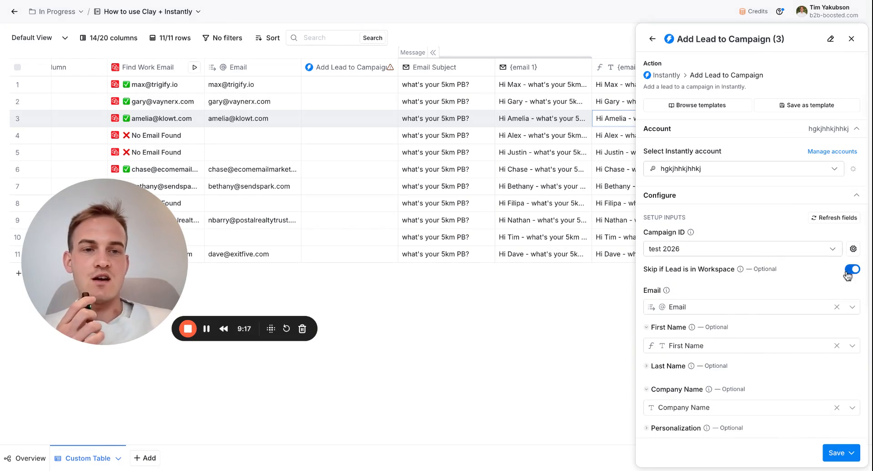
click(852, 269)
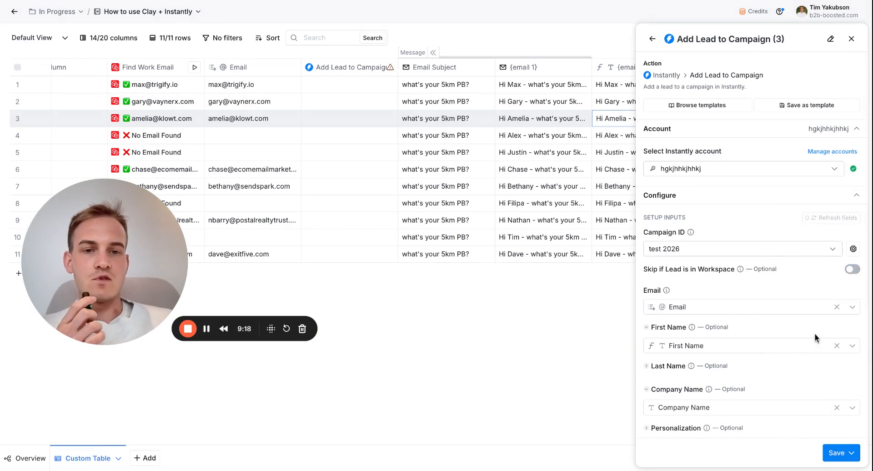
click(846, 453)
click(824, 411)
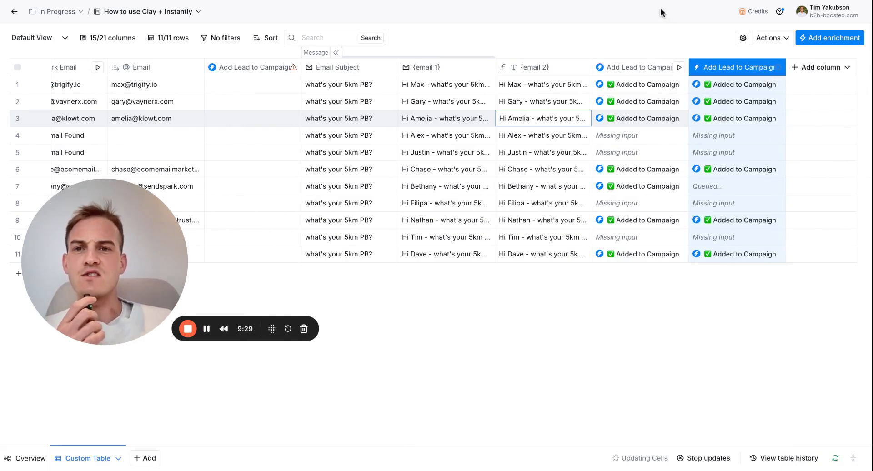
- Switch to Instantly and duplicate the test 2026 campaign under the name "test 2026 (copy)"
key(ctrl+Tab)
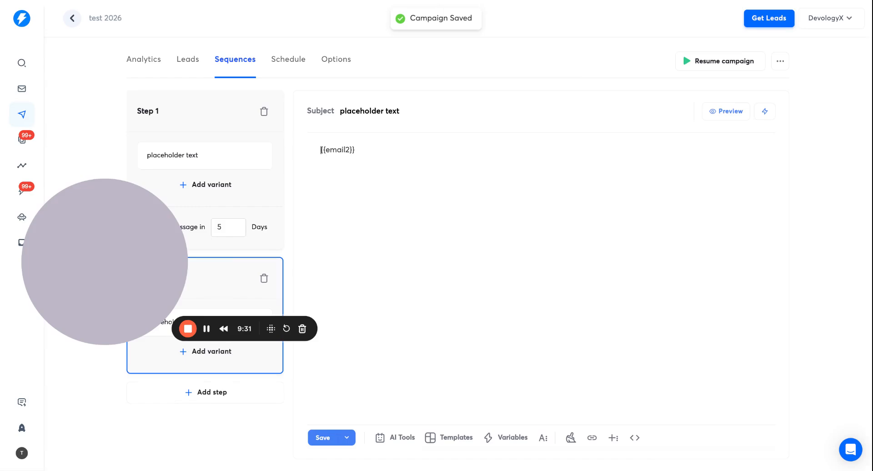
click(321, 438)
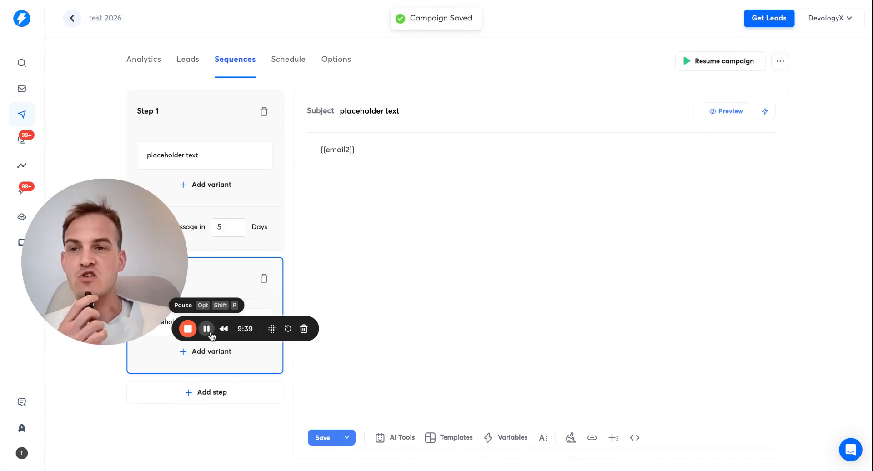
click(22, 116)
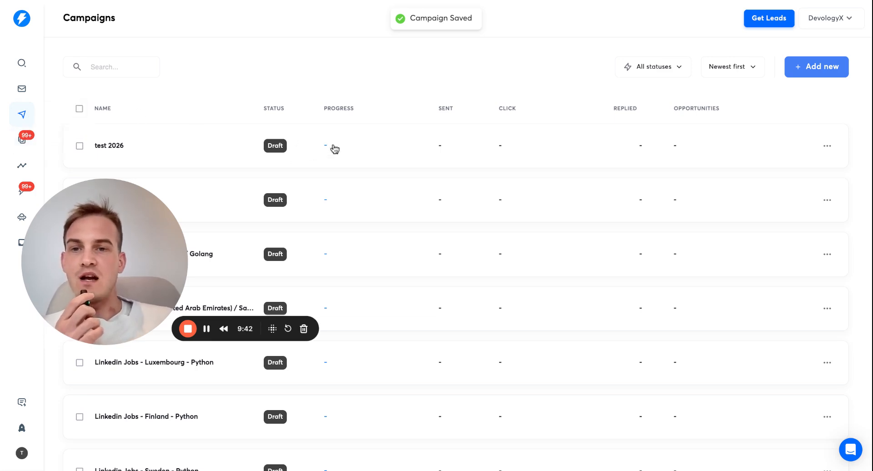
click(827, 147)
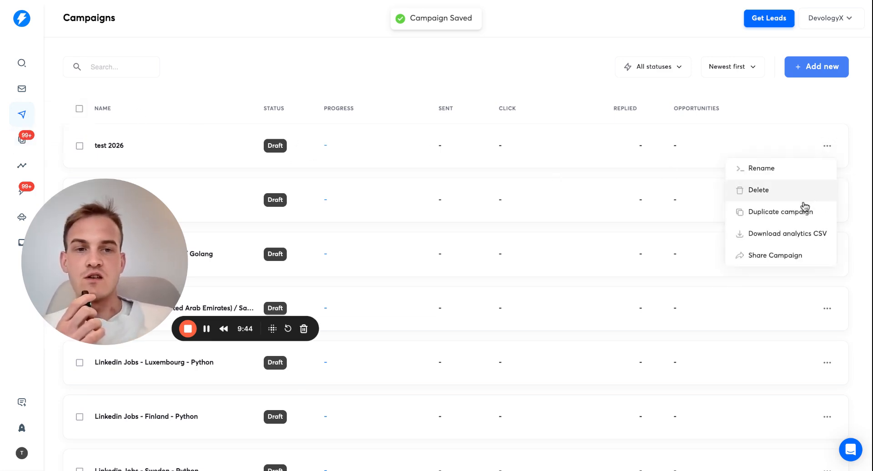
click(794, 215)
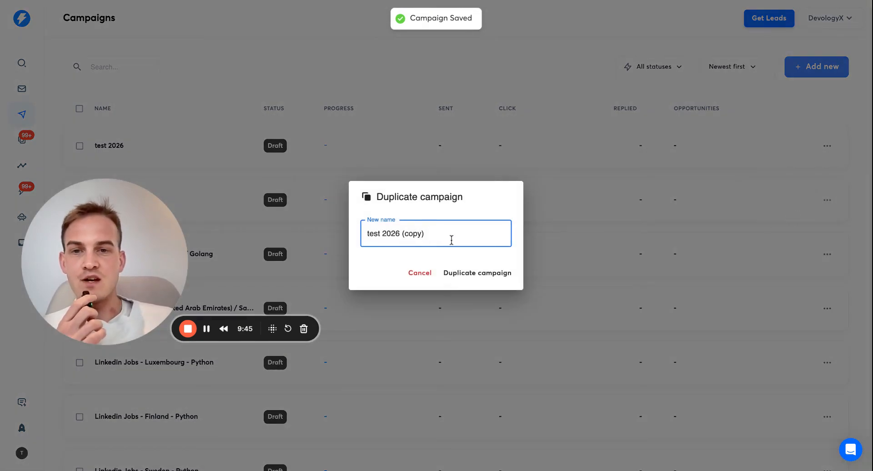
click(472, 274)
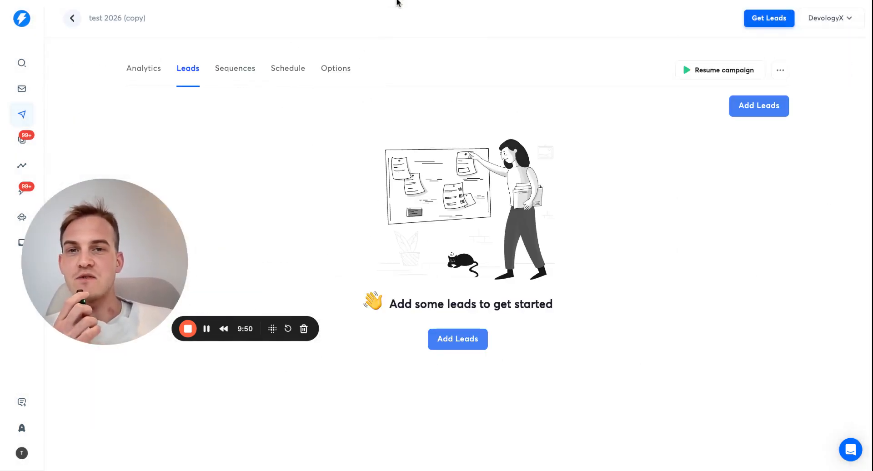
- Switch back to Clay, try the "Switzerland #1 CTO / CL / DM / HoD" copy as the newest Add Lead to Campaign column's campaign, and discard the edit
click(397, 1)
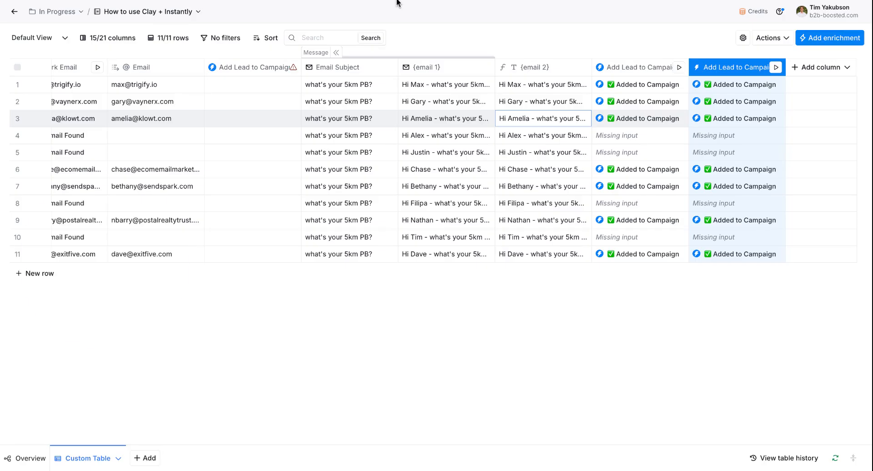
click(717, 68)
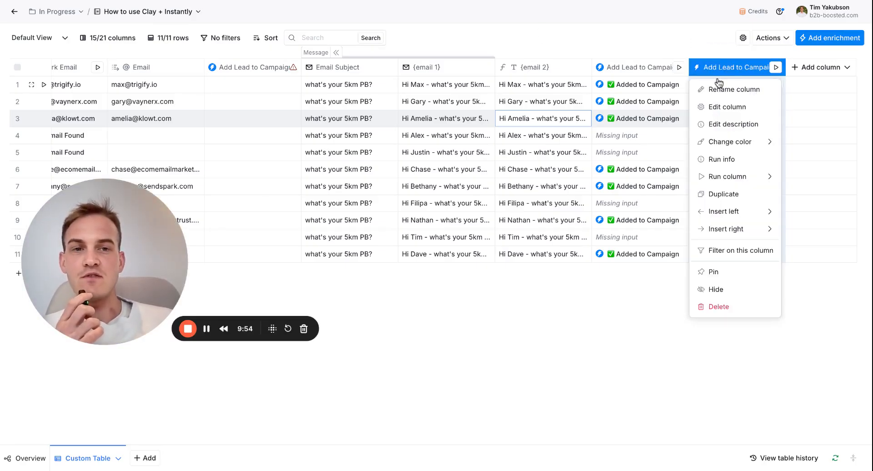
click(716, 107)
click(768, 250)
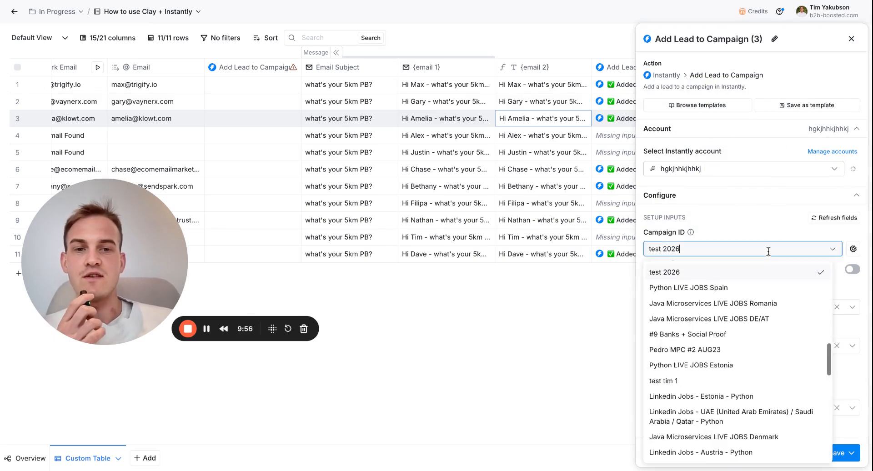
key(ctrl+a)
text(c)
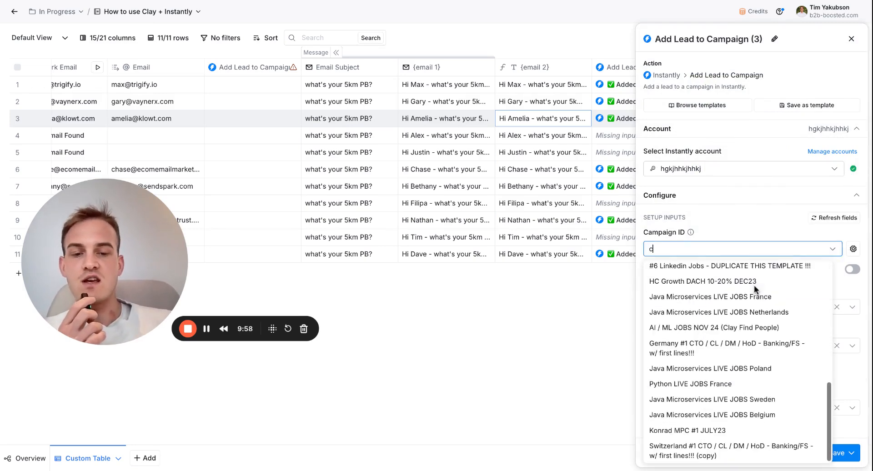
text(opy)
click(755, 270)
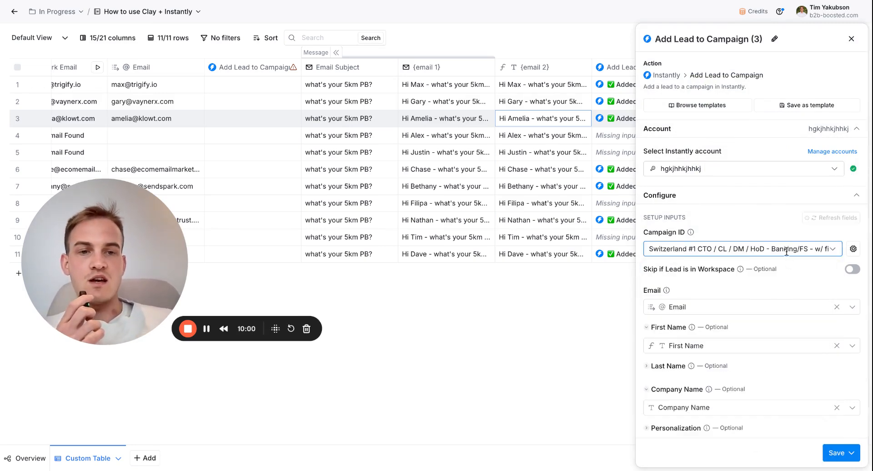
click(850, 39)
click(371, 267)
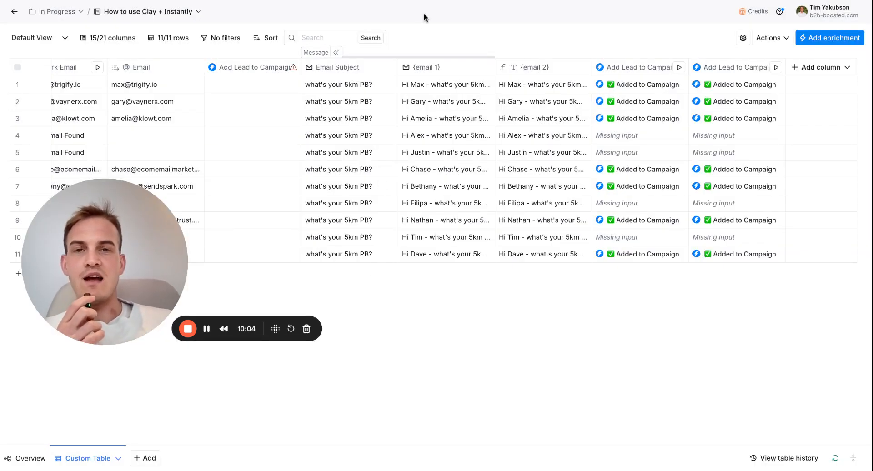
- Switch to the "How it works" overview and review the listed workflow from connecting the API key to using templates
key(ctrl+Tab)
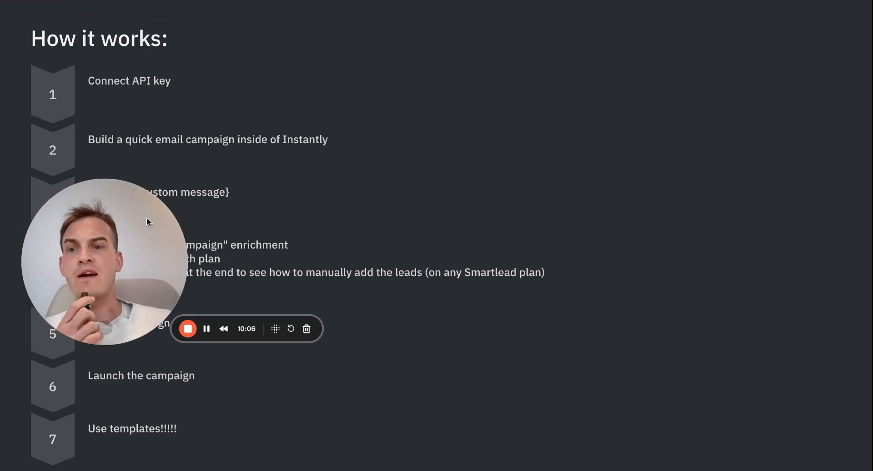
mouse_move(219, 192)
mouse_down()
mouse_move(232, 191)
mouse_move(124, 192)
mouse_move(136, 192)
mouse_up()
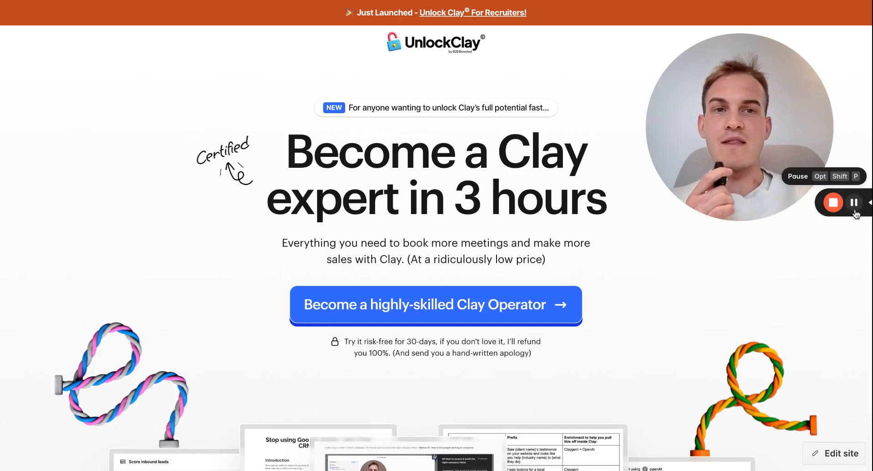
click(853, 203)
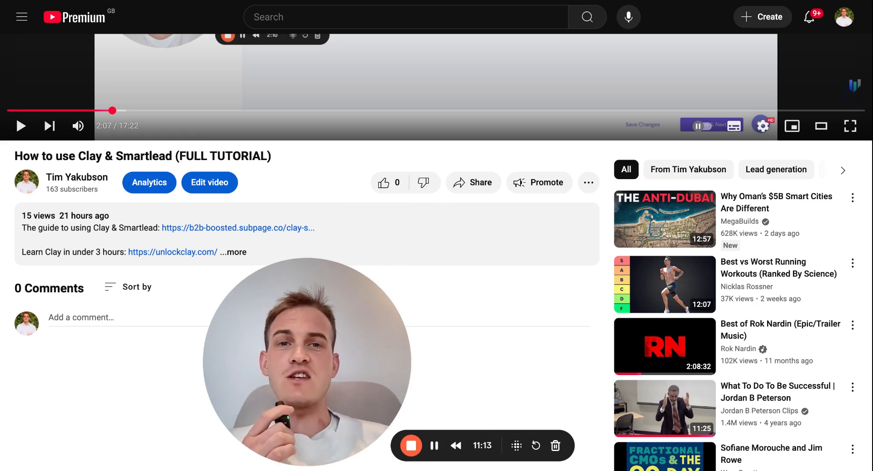
- Switch to the UnlockClay website, dismiss its exit prompt, and look through the sections of the landing page
click(382, 0)
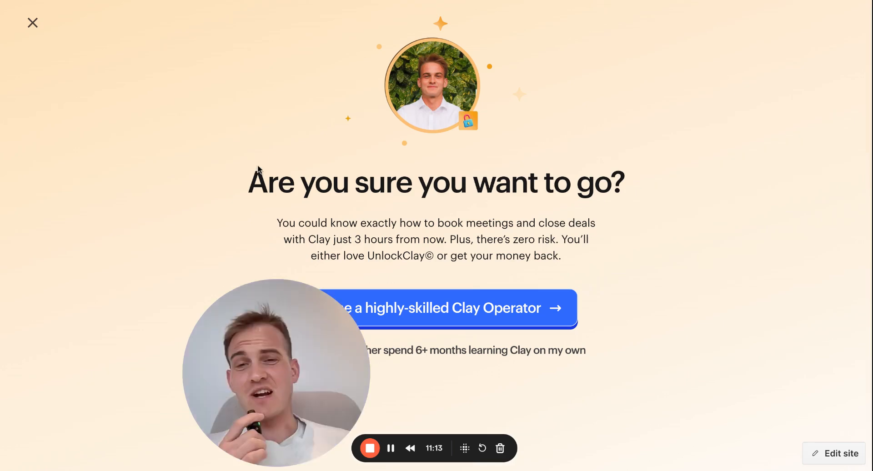
click(33, 23)
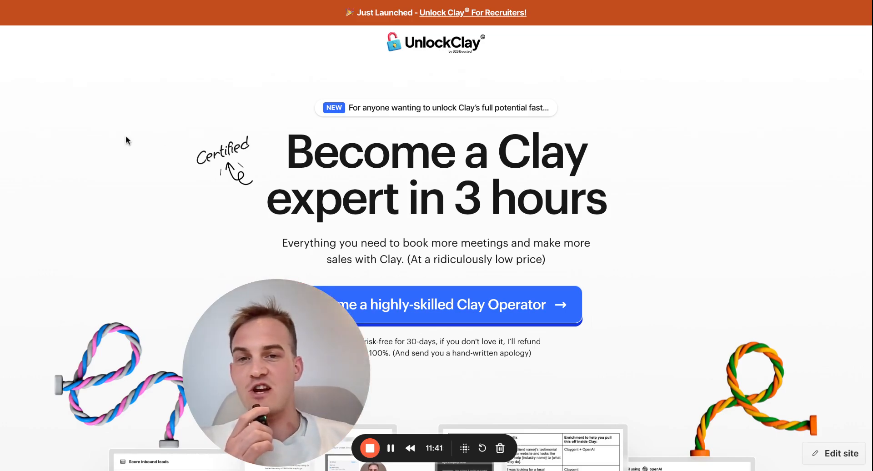
scroll(126, 136, down, 20)
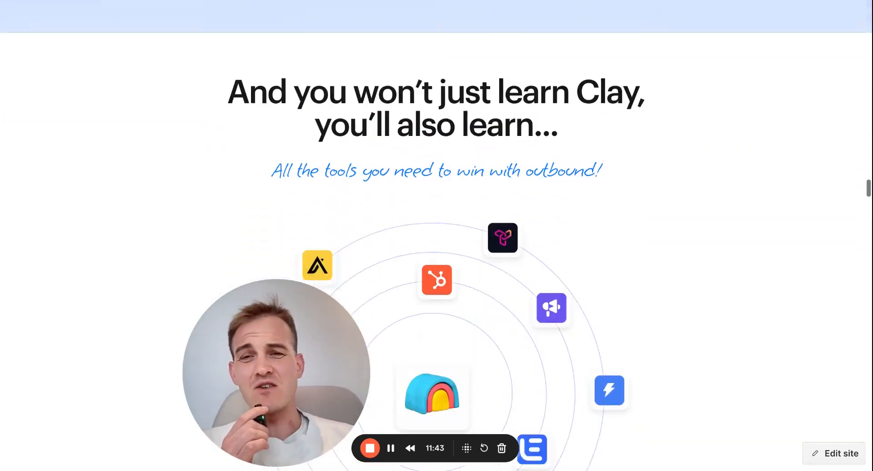
scroll(437, 236, down, 15)
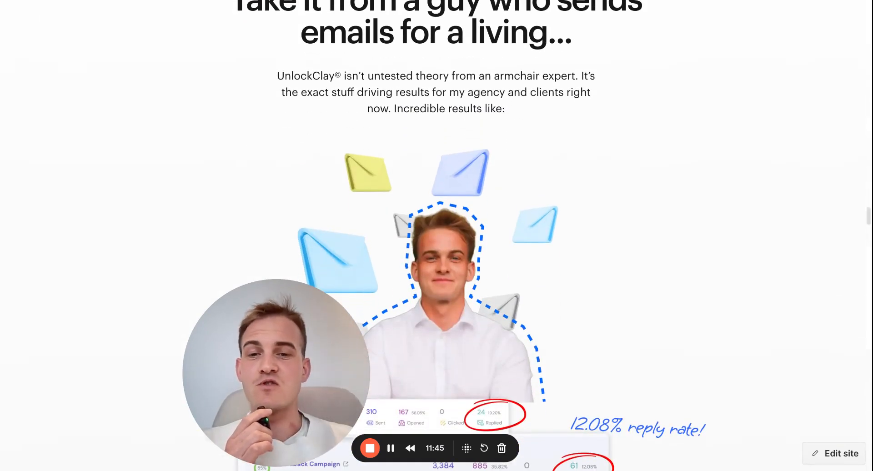